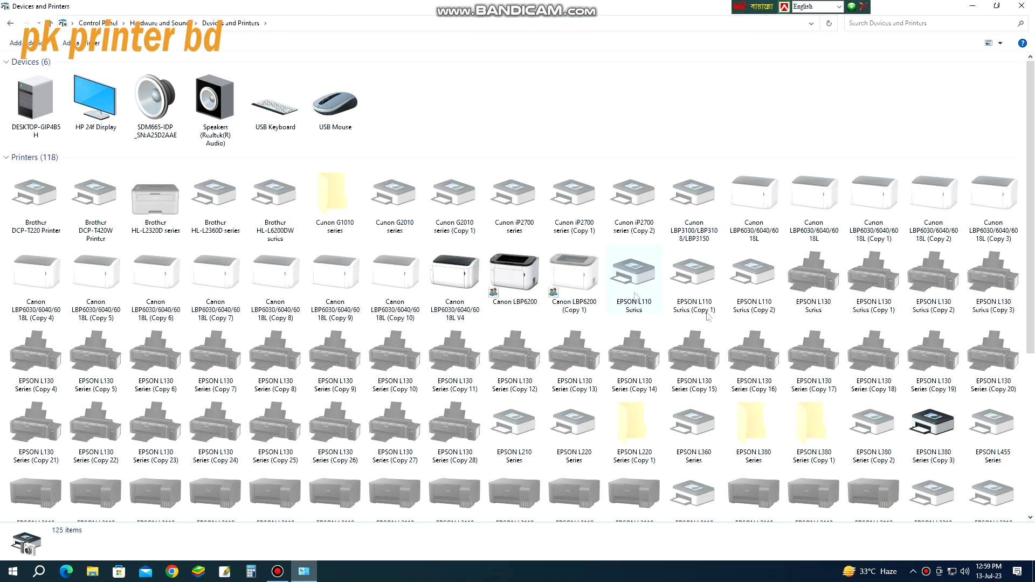
- Check the EPSON L380 Series (Copy 3) printer's status with EPSON Status Monitor 3 from its maintenance preferences
scroll(965, 392, "down", 3)
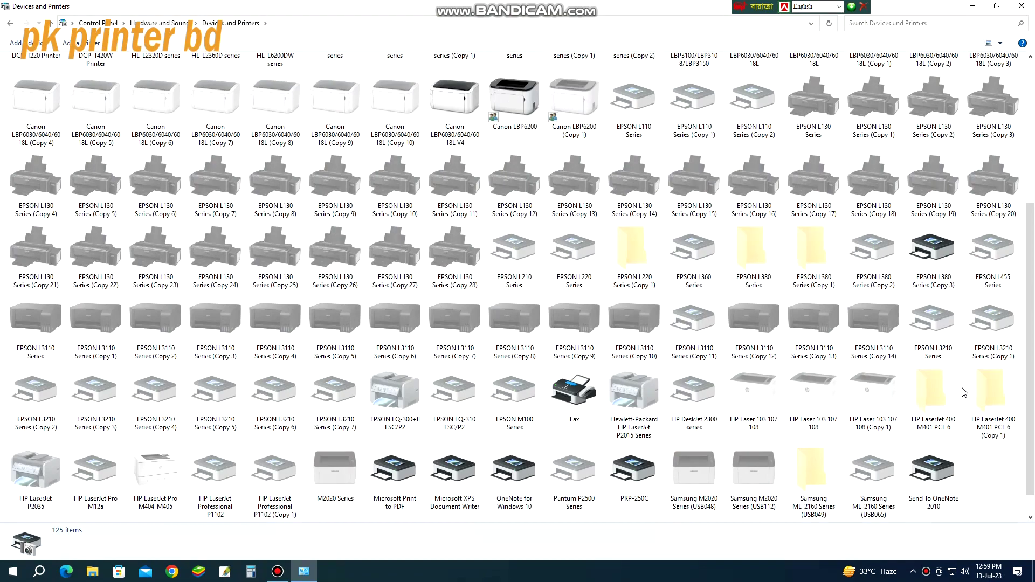
right_click(941, 266)
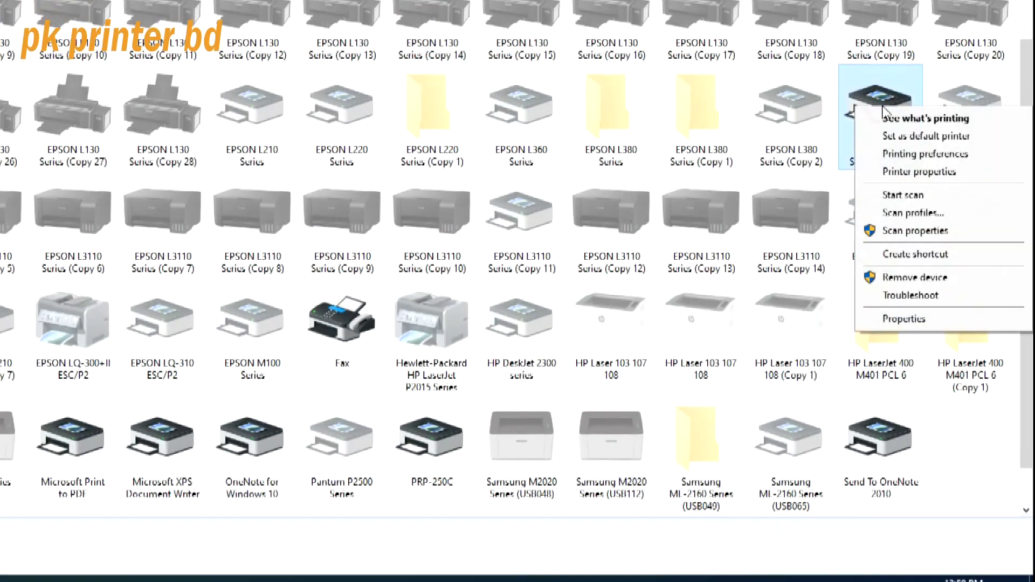
left_click(918, 170)
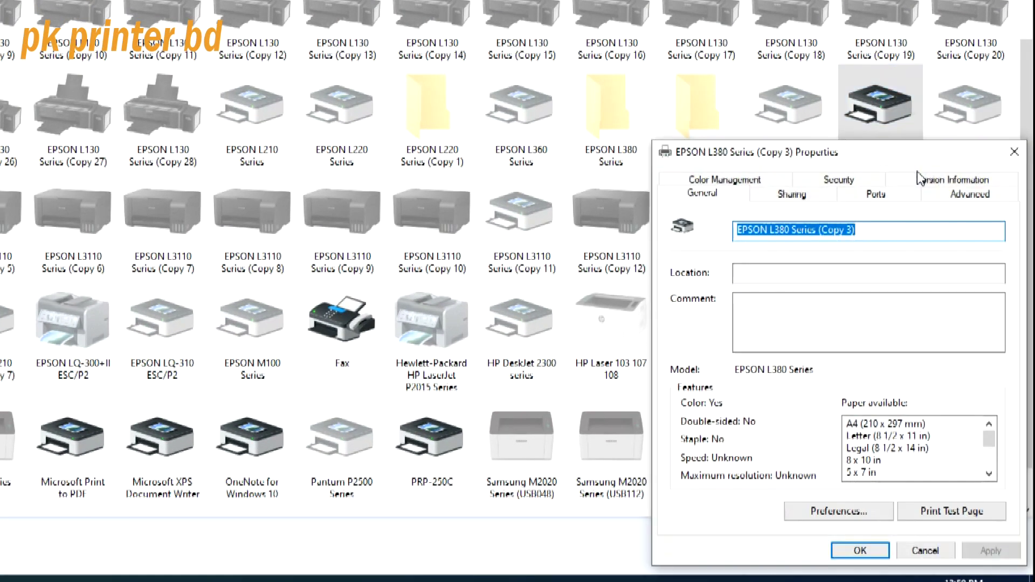
left_click(838, 511)
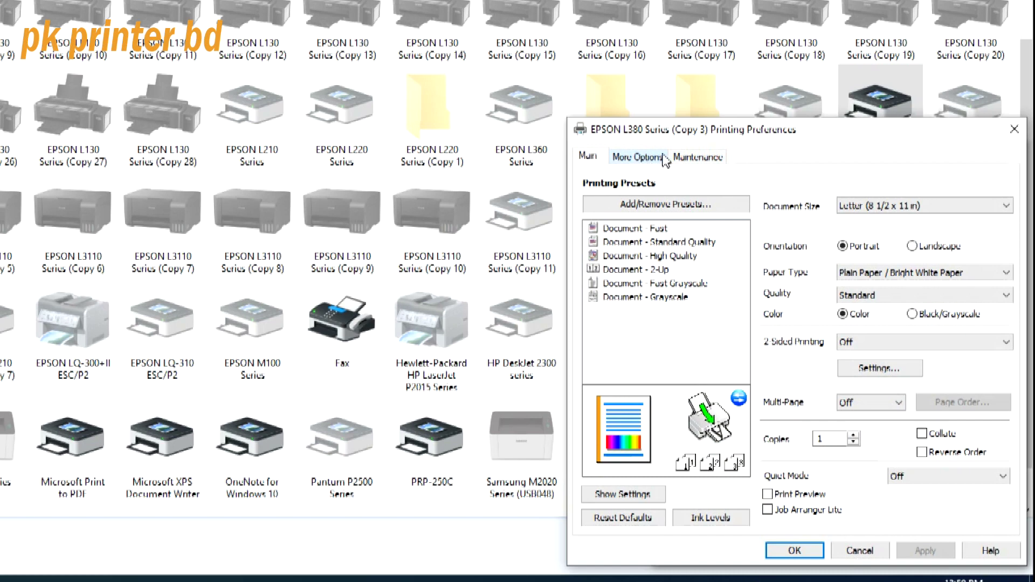
left_click(698, 158)
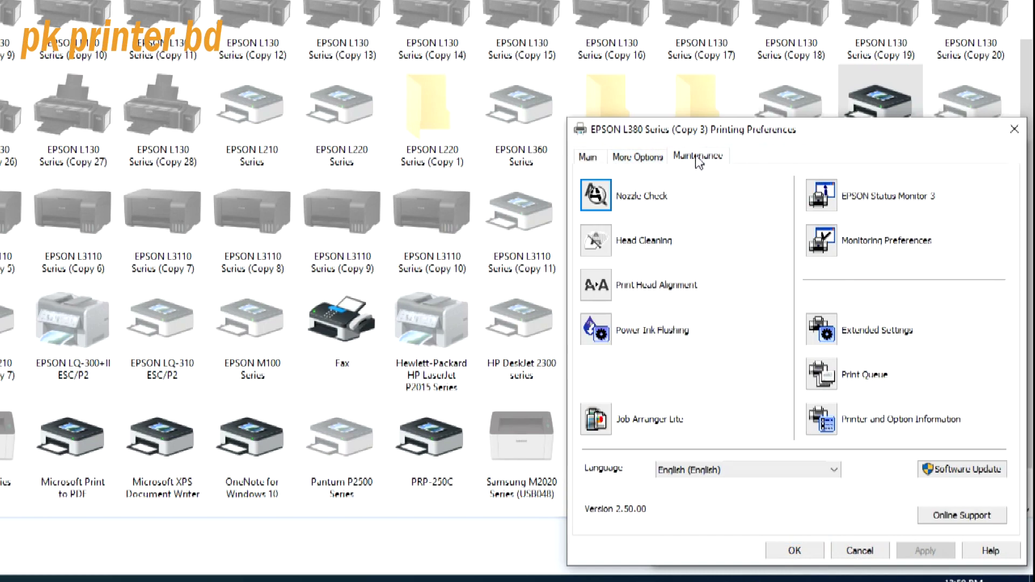
left_click(826, 197)
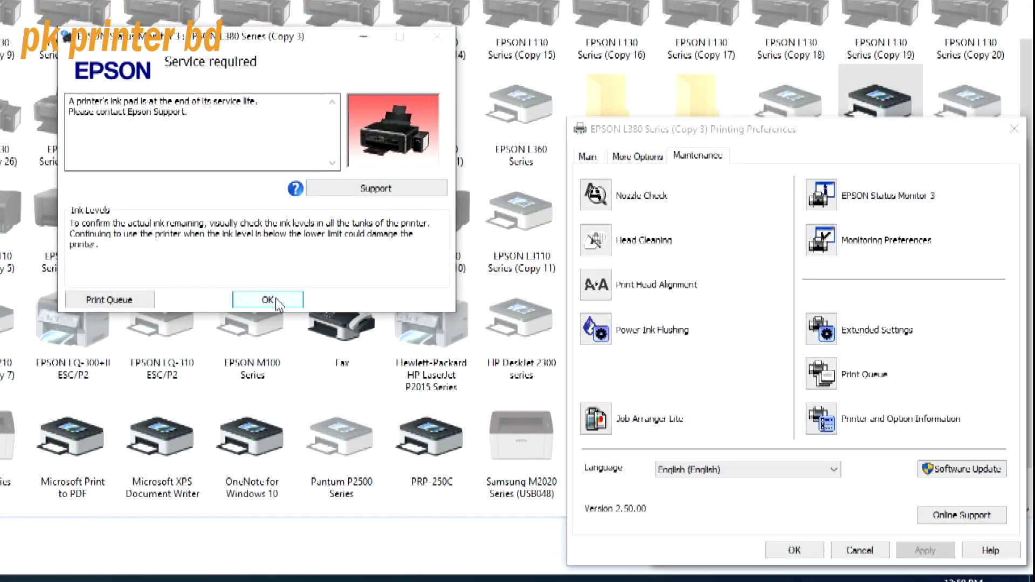
left_click(277, 301)
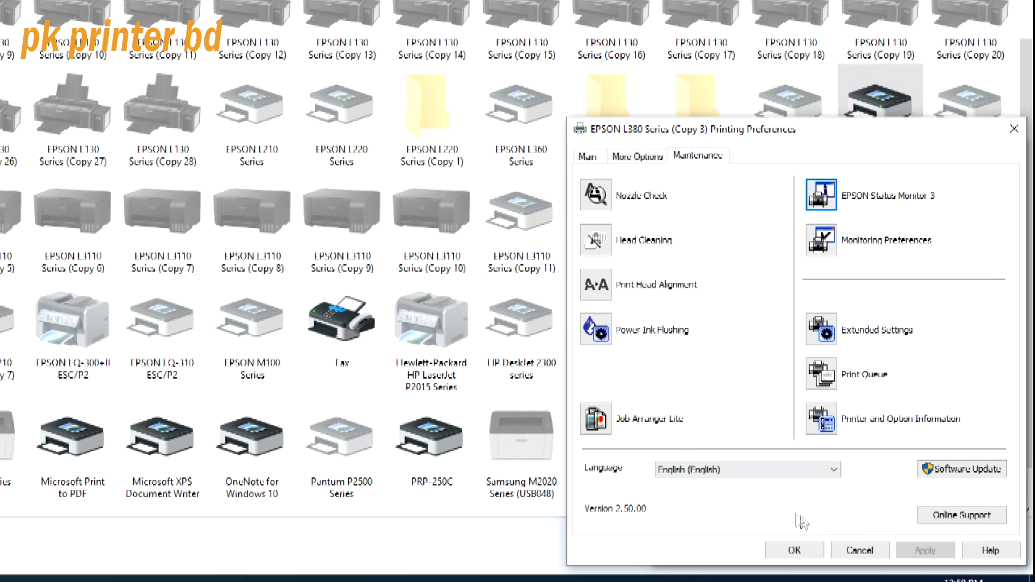
- Close the printer's preferences and properties dialogs without changes, and close Devices and Printers
left_click(860, 553)
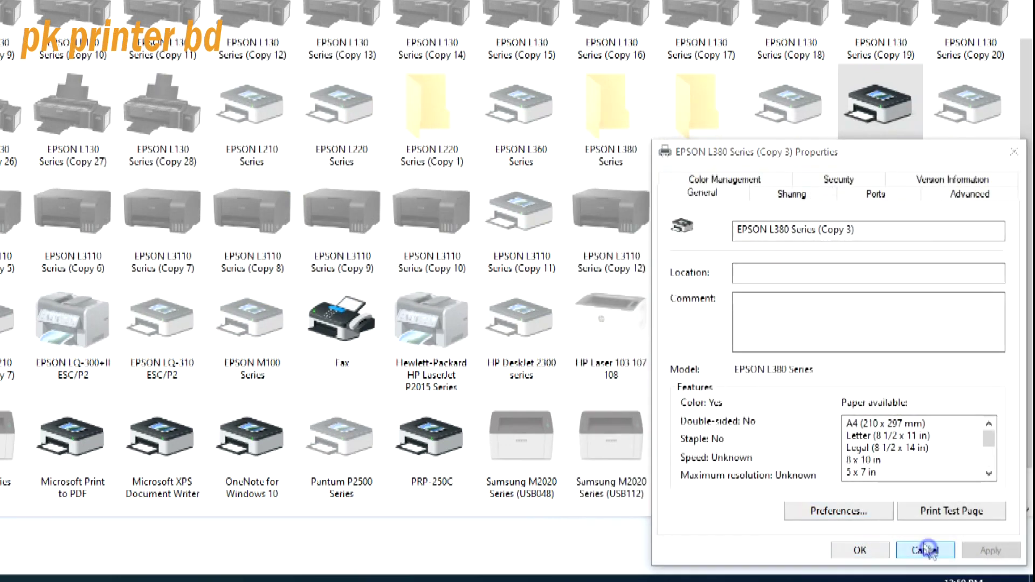
left_click(923, 549)
key("alt+F4")
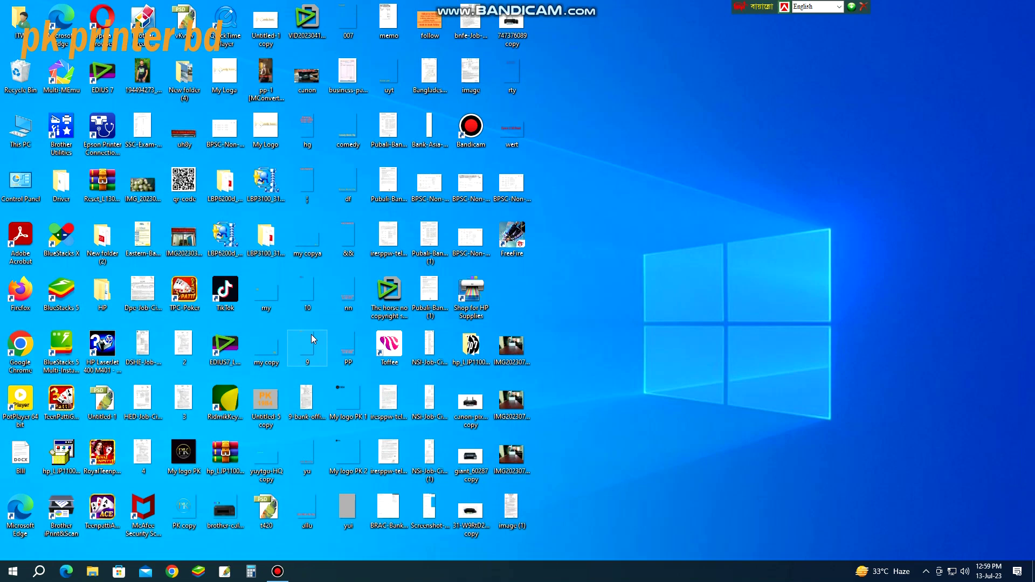
- Open the L 380 National_Service_Printer_Reseter-1 folder in PRODIP under All Printar Resetter on drive D, and try to launch National_Service_Printer_Reseter
right_click(24, 121)
left_click(51, 128)
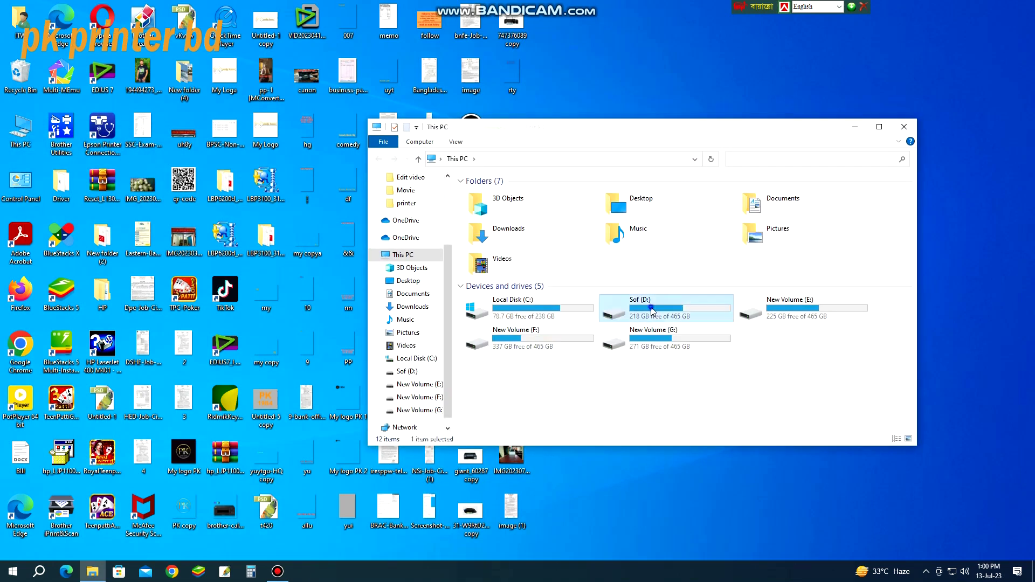
double_click(653, 311)
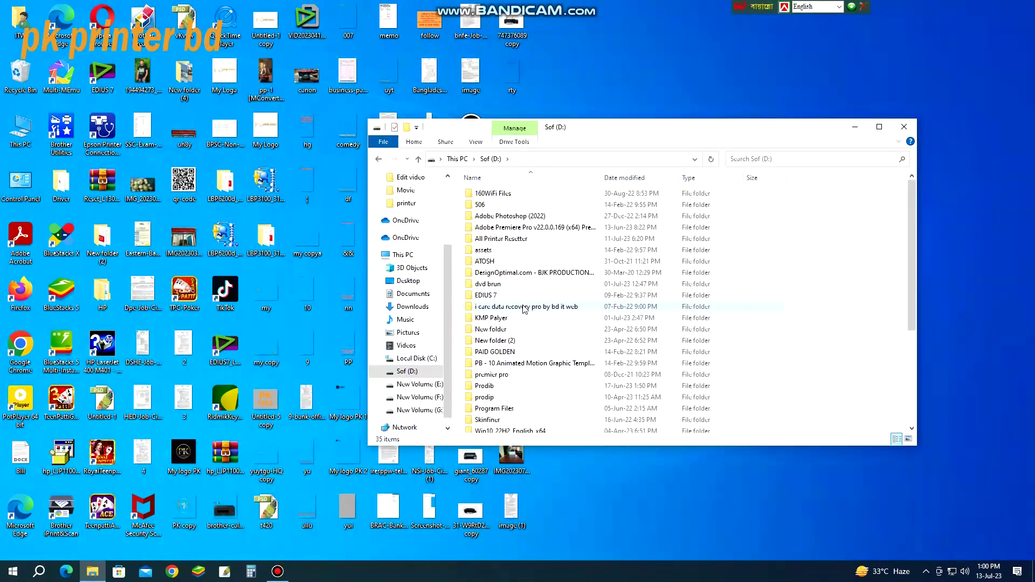
double_click(510, 240)
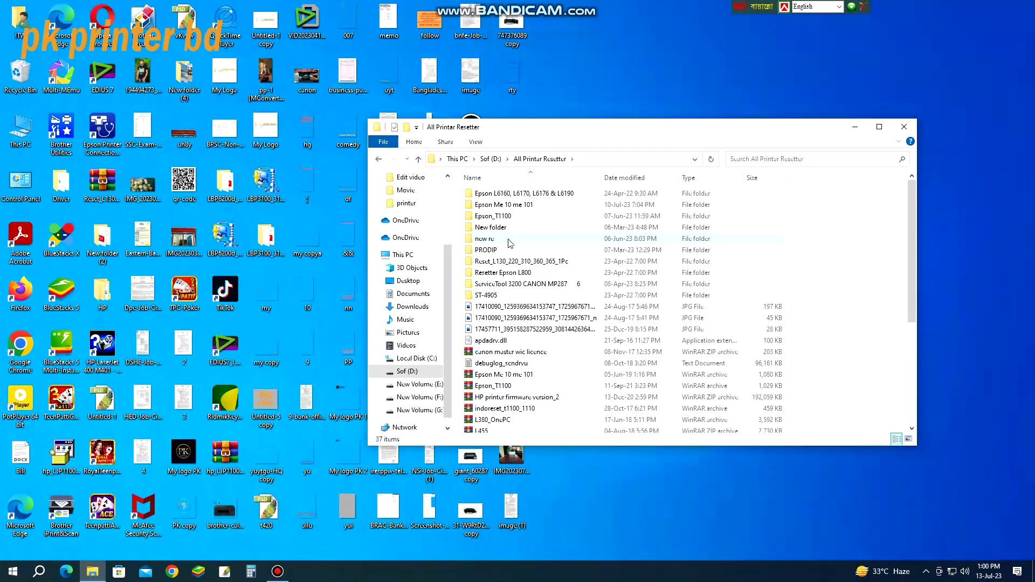
double_click(487, 250)
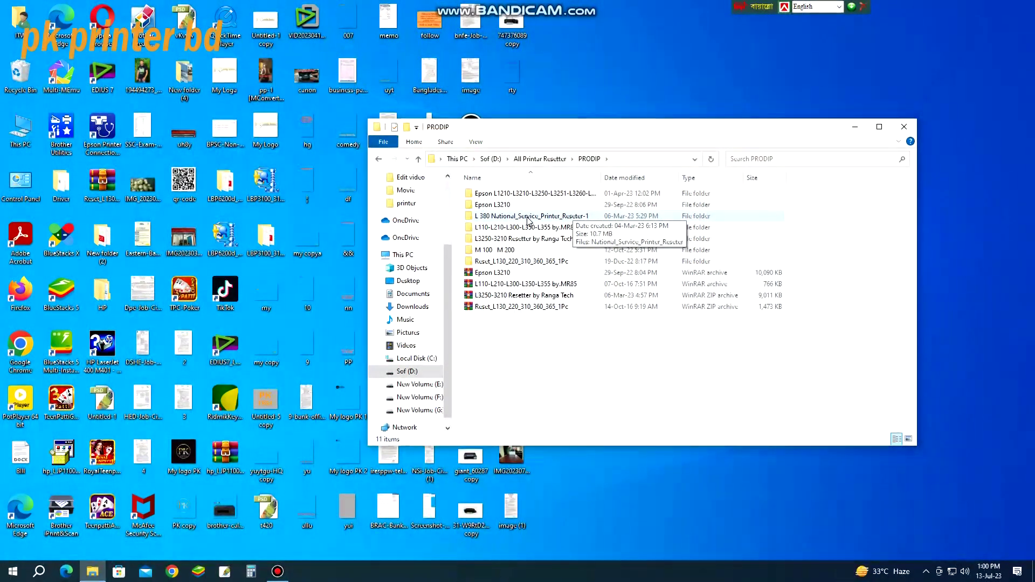
double_click(527, 216)
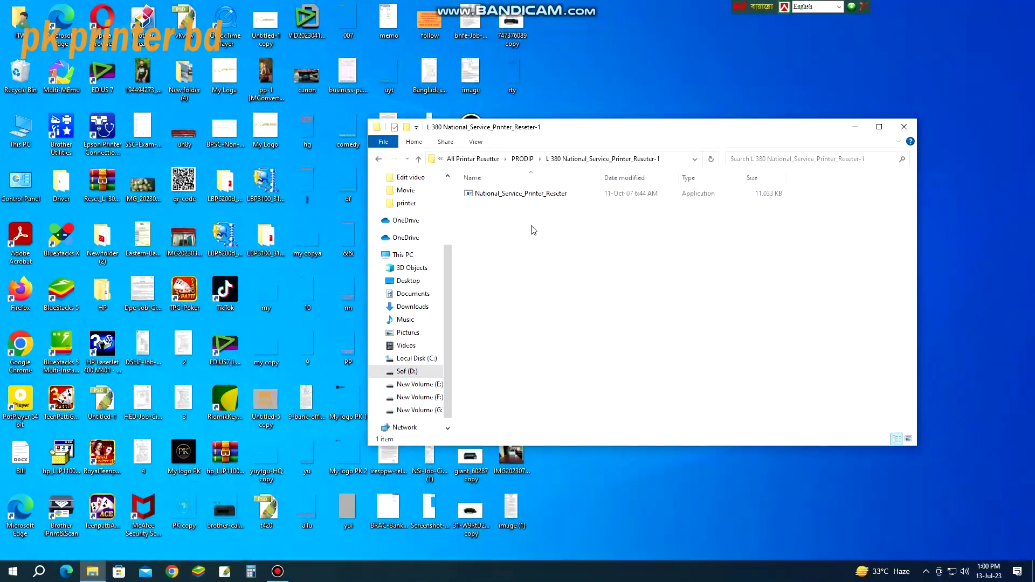
double_click(507, 195)
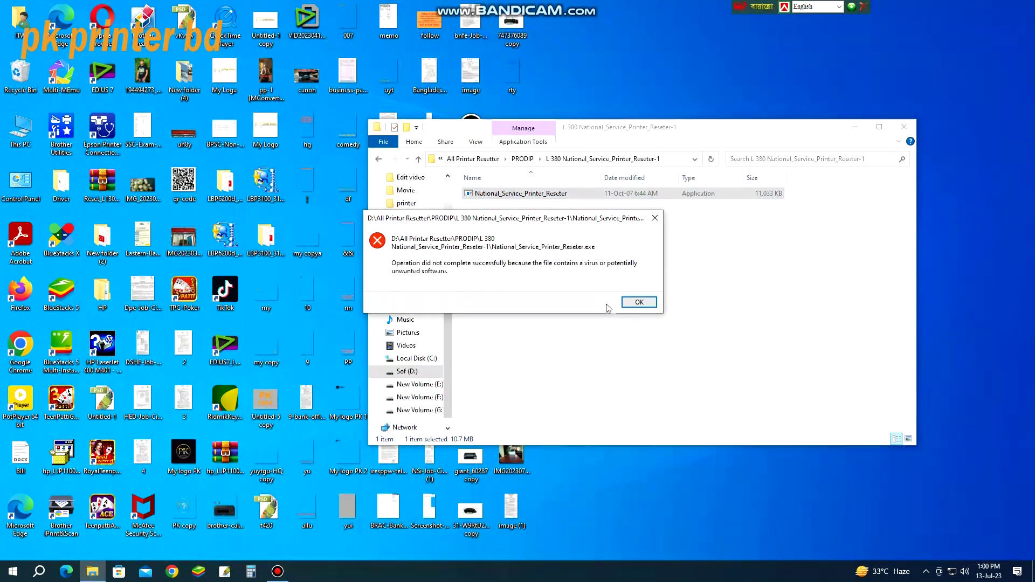
left_click(635, 302)
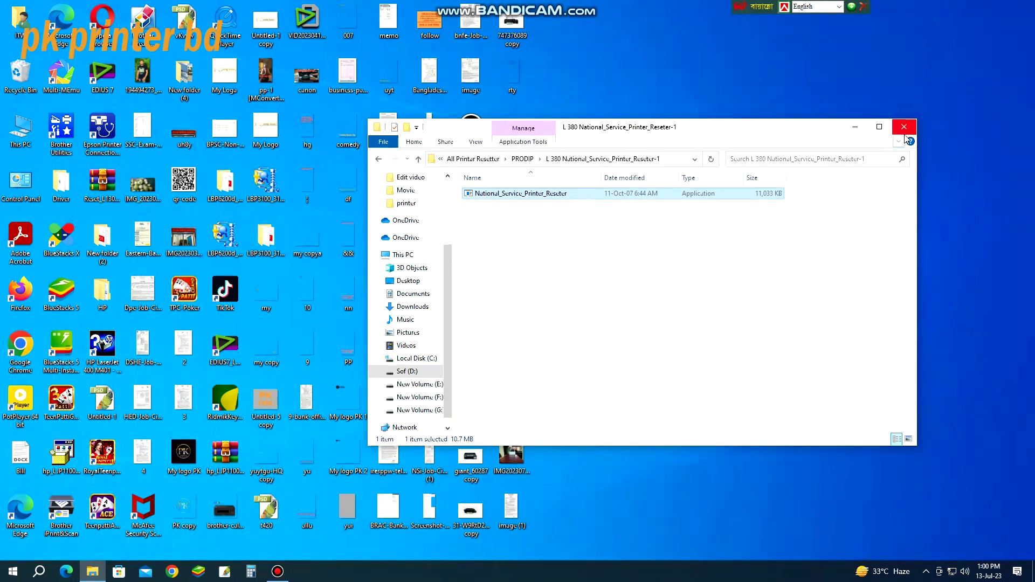
- View the Real-time protection setting in Windows Security's Virus & threat protection settings, and close Windows Security and Settings
left_click(10, 576)
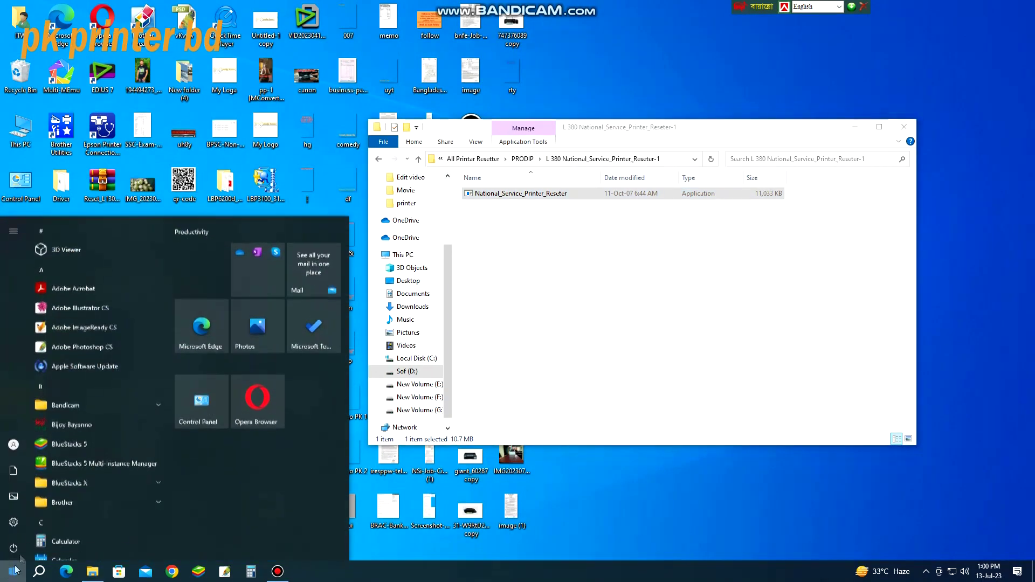
left_click(22, 522)
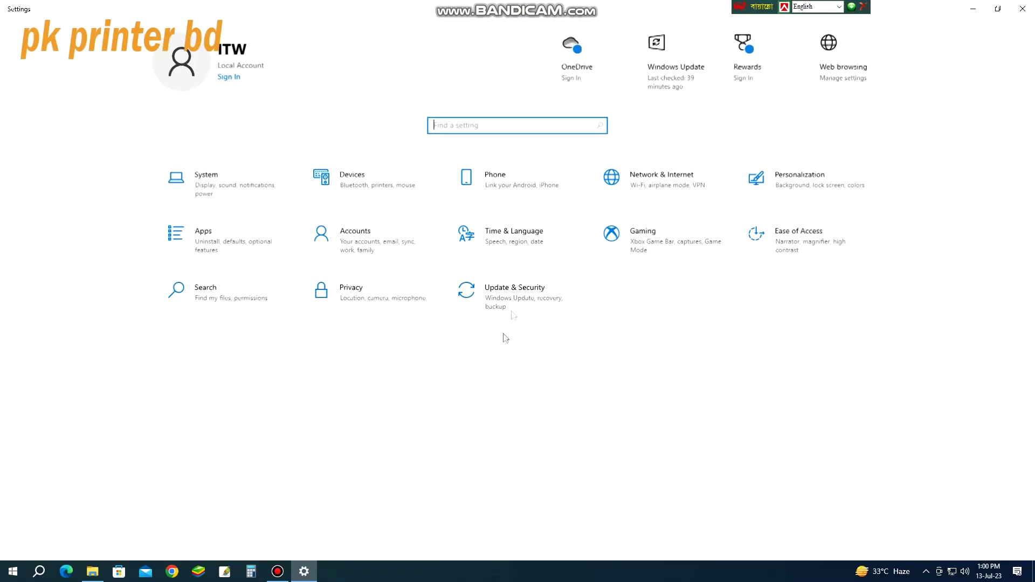
left_click(507, 291)
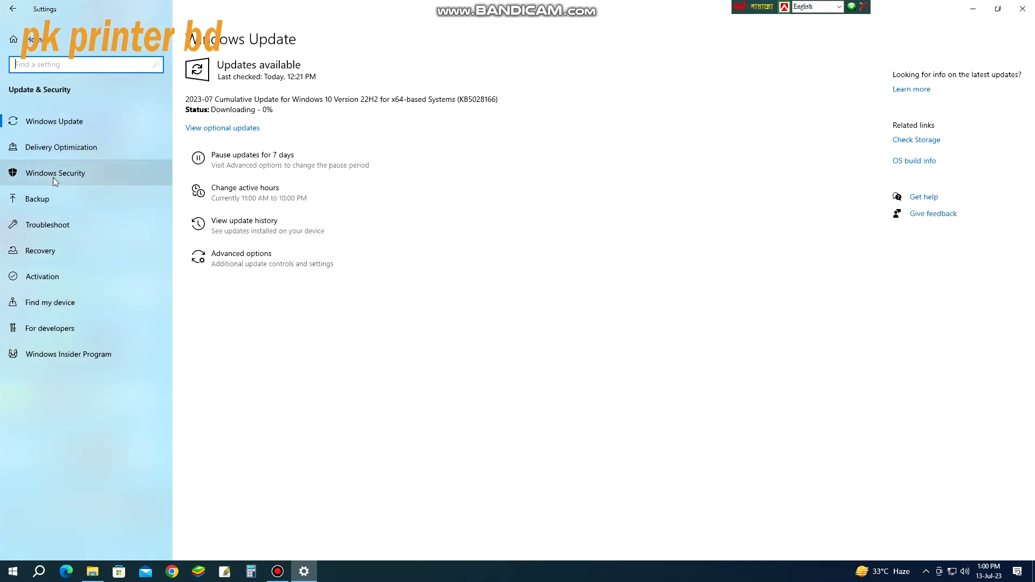
left_click(54, 173)
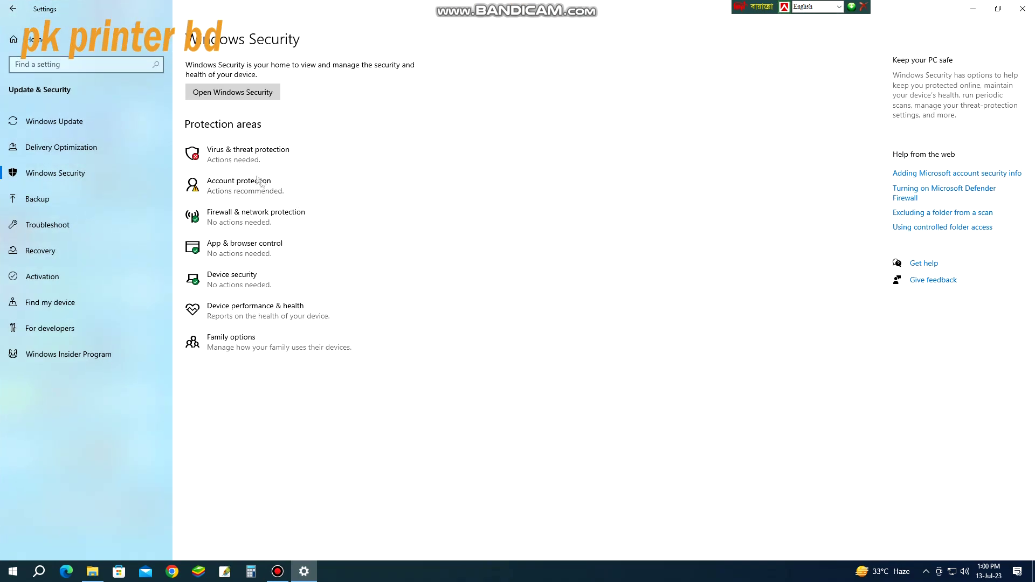
left_click(242, 154)
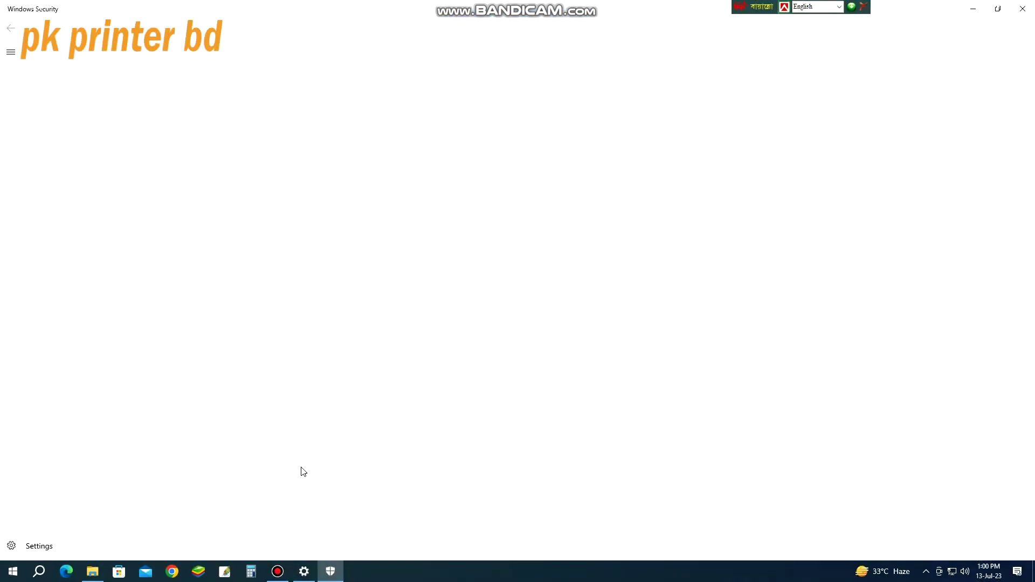
scroll(280, 445, "down", 10)
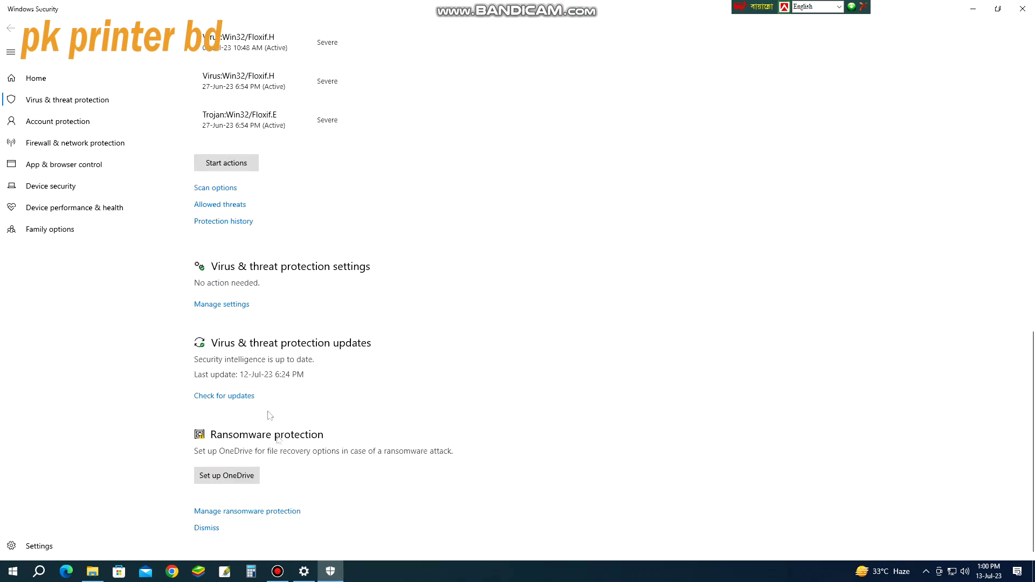
left_click(238, 304)
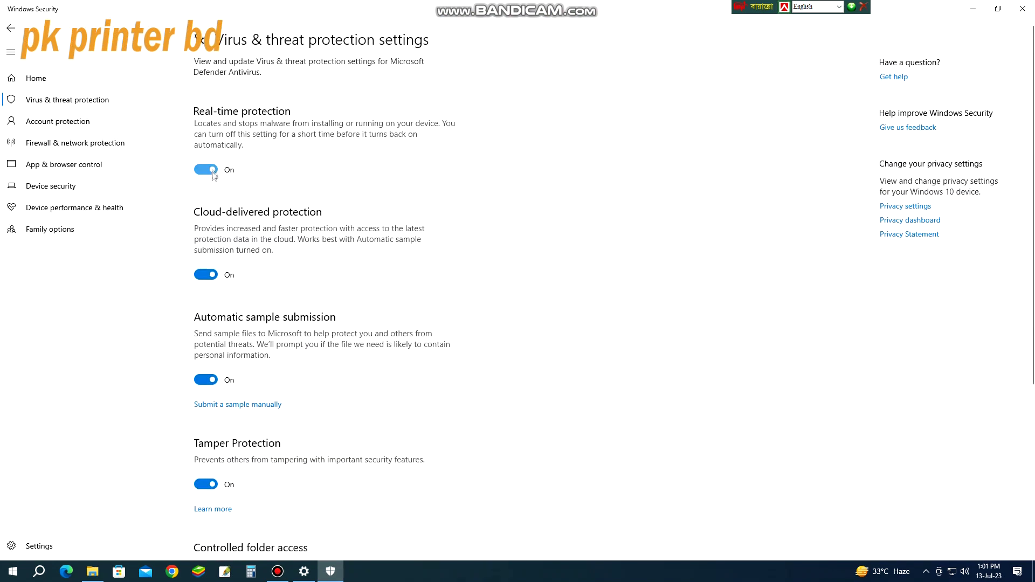
left_click(1023, 9)
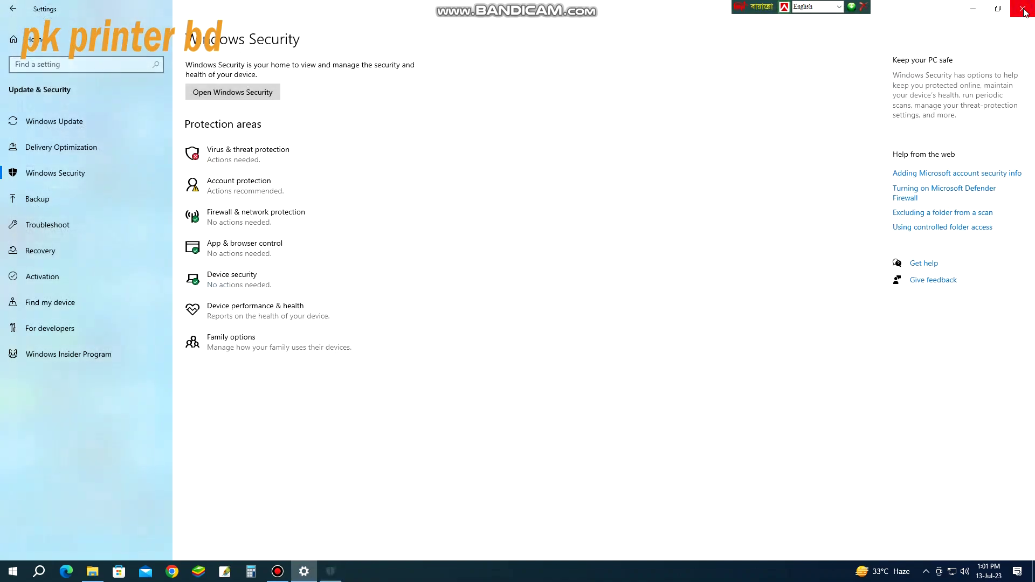
left_click(1024, 9)
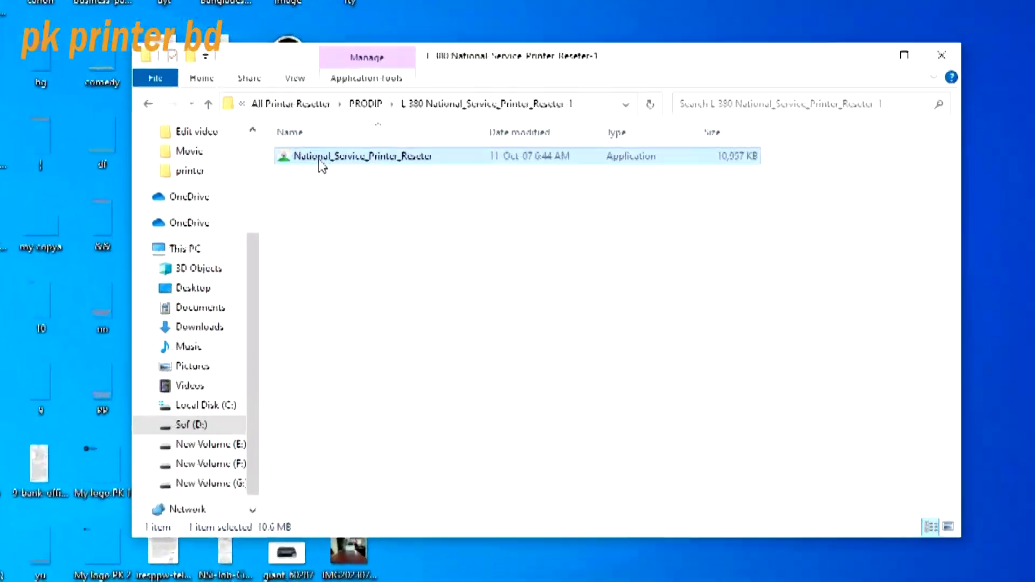
- Launch National_Service_Printer_Reseter and start the Epson L380 Reseter, dismissing its registration dialog
double_click(492, 194)
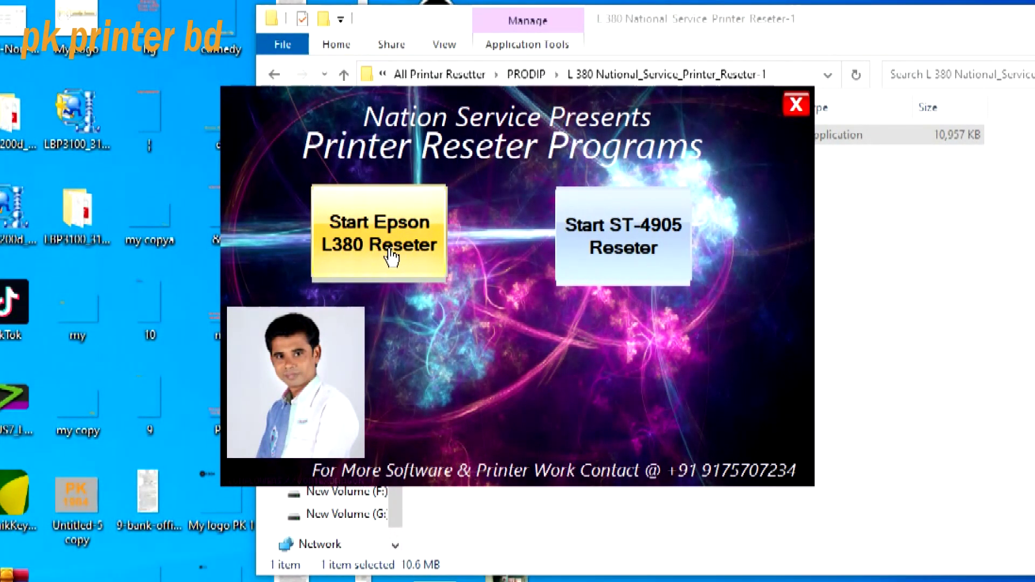
left_click(390, 254)
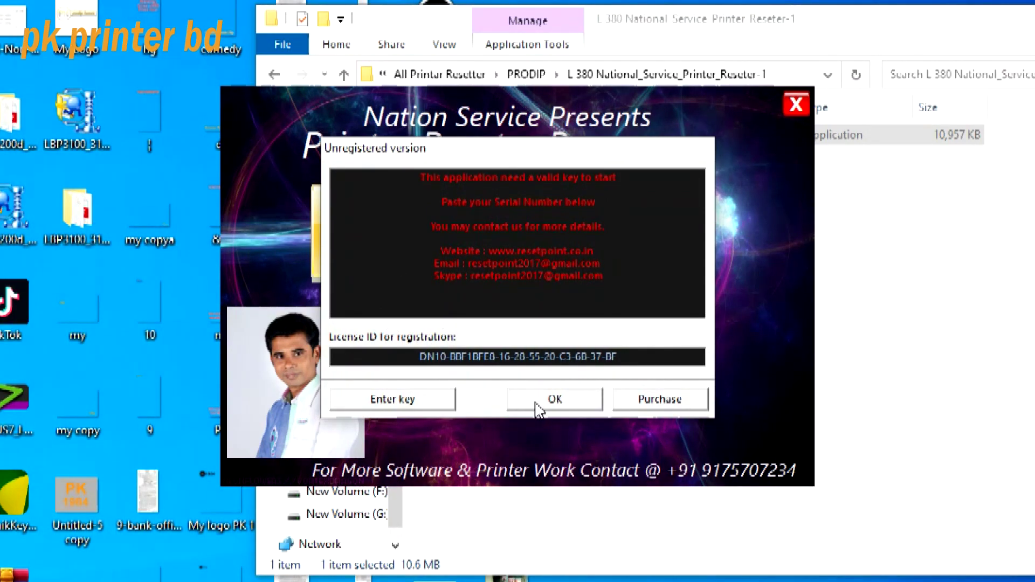
left_click(539, 401)
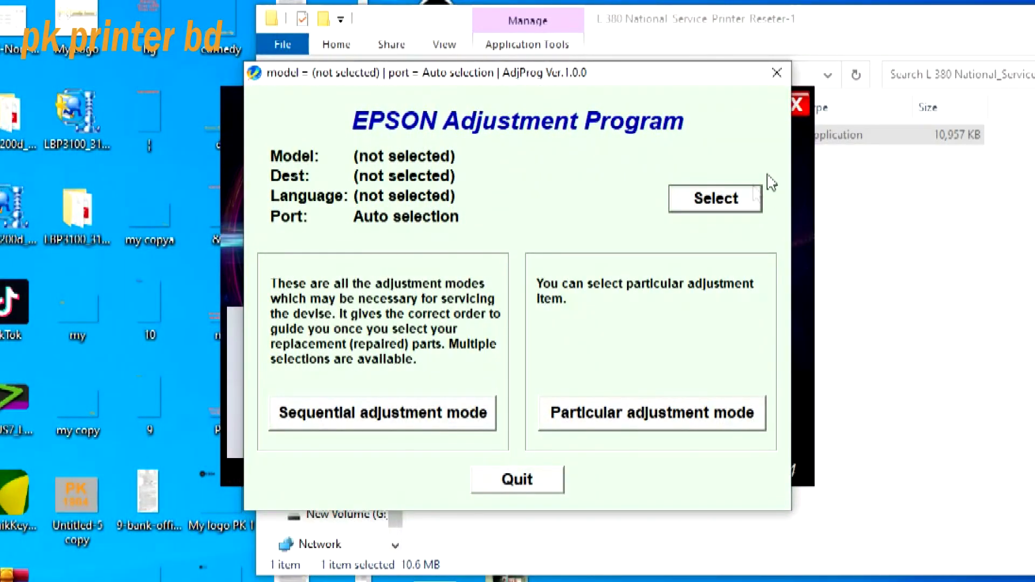
- Set the adjustment program's printer model to L380
left_click(728, 211)
left_click(623, 242)
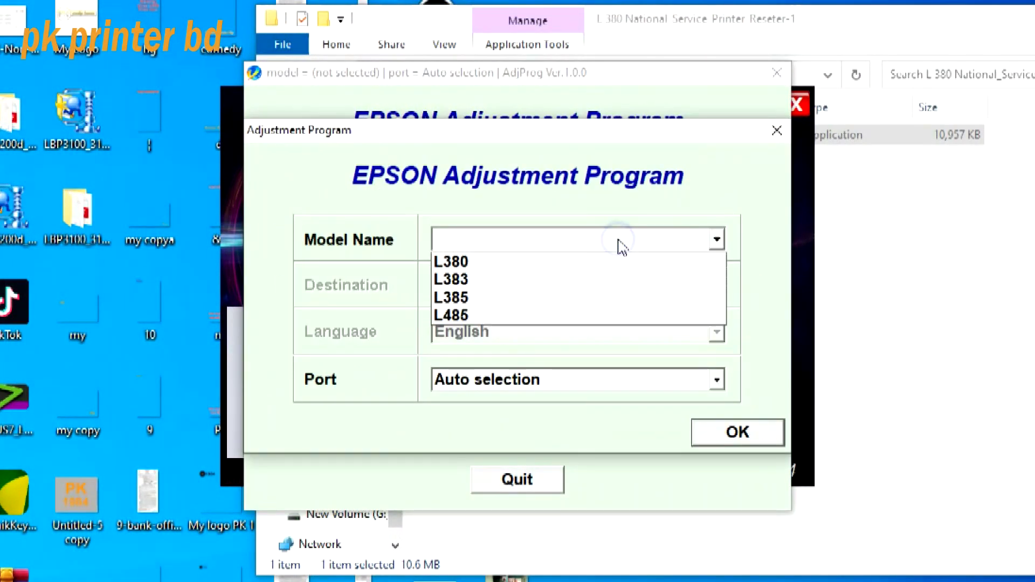
left_click(580, 265)
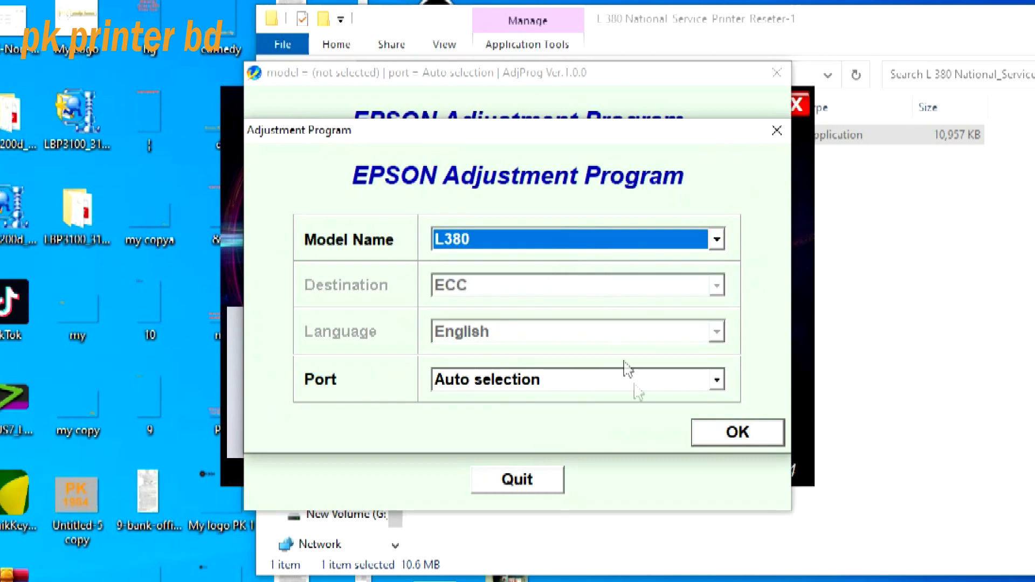
left_click(732, 437)
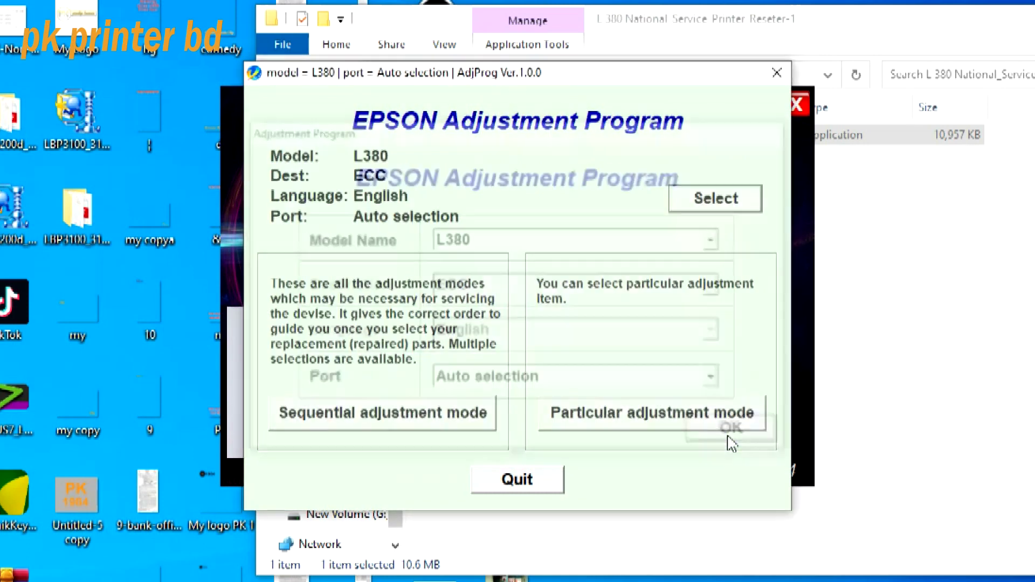
- Open the Waste ink pad counter maintenance item in Particular adjustment mode
left_click(688, 421)
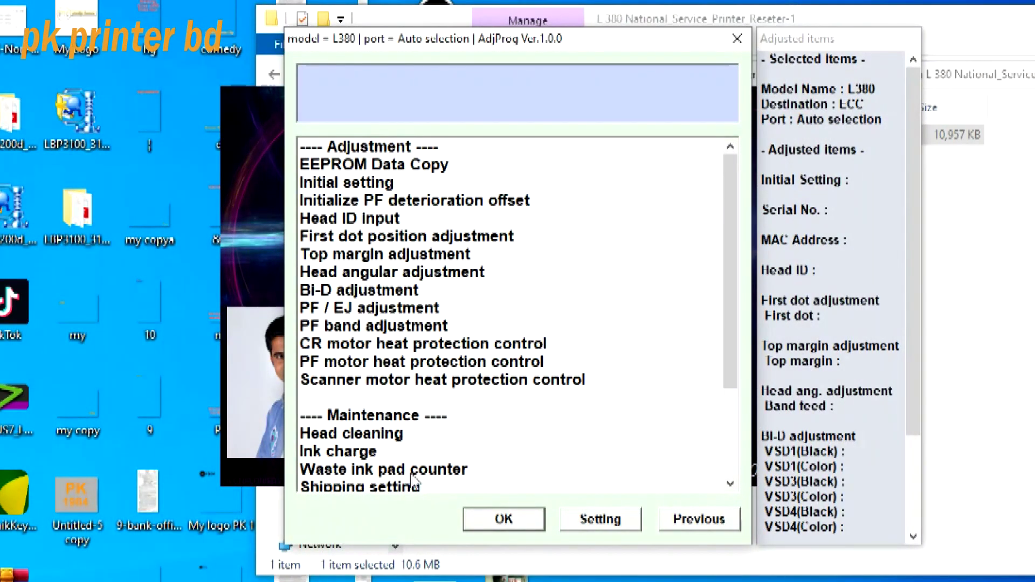
left_click(405, 469)
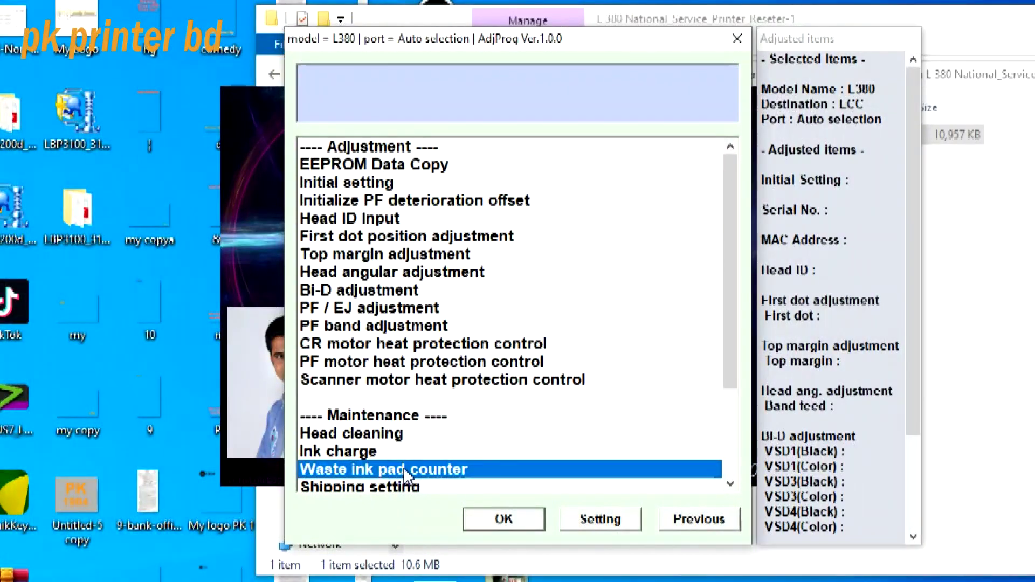
left_click(509, 521)
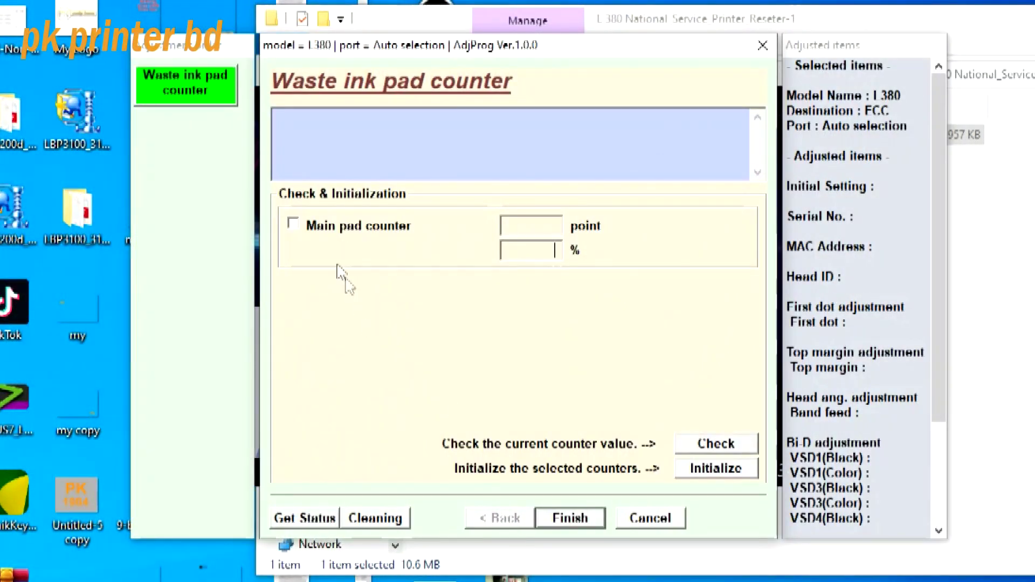
- Check the main pad counter's current value in the Waste ink pad counter window
left_click(294, 224)
left_click(717, 446)
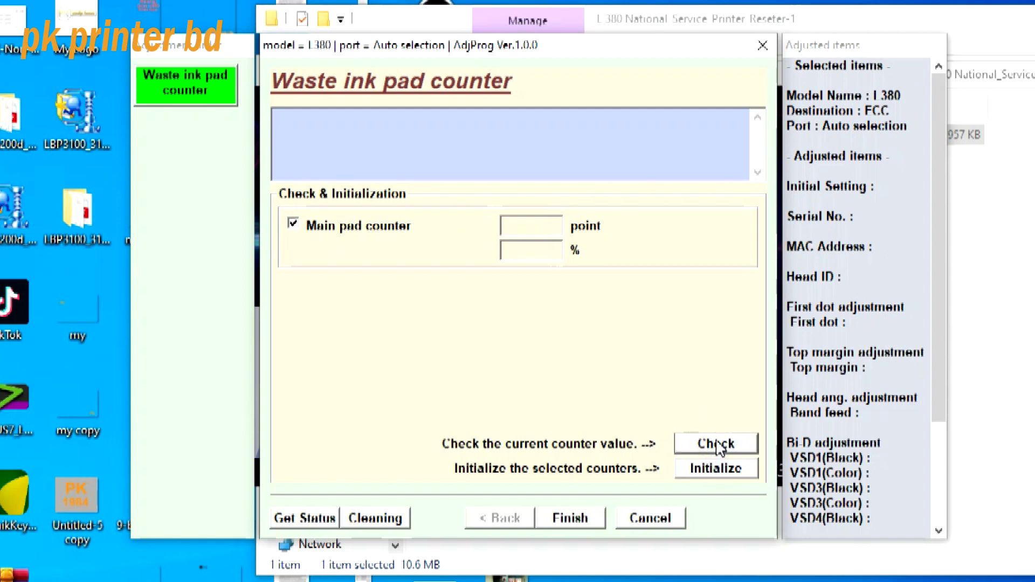
left_click(718, 445)
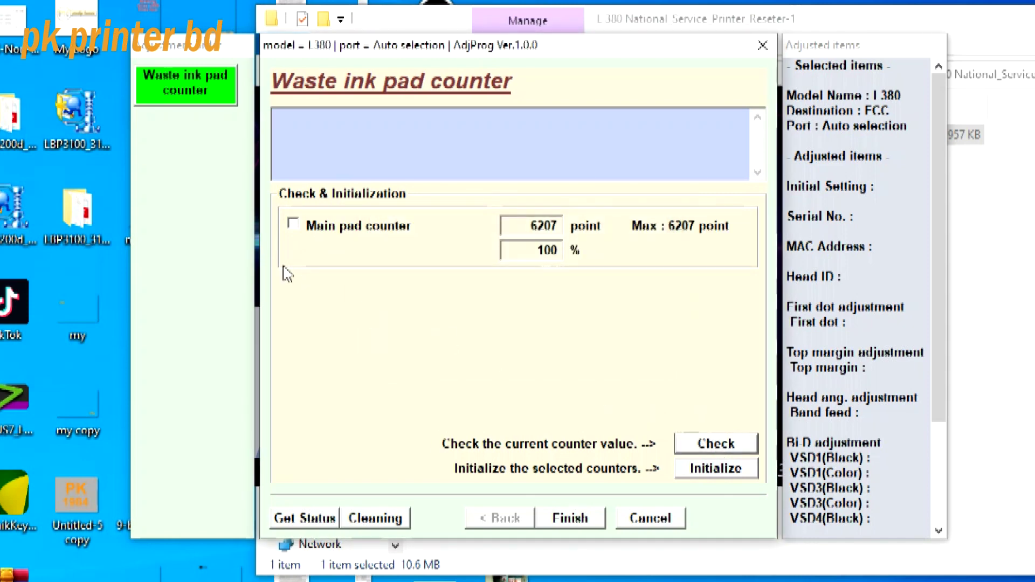
- Try to initialize the main pad counter and finish the Waste ink pad counter adjustment
left_click(293, 224)
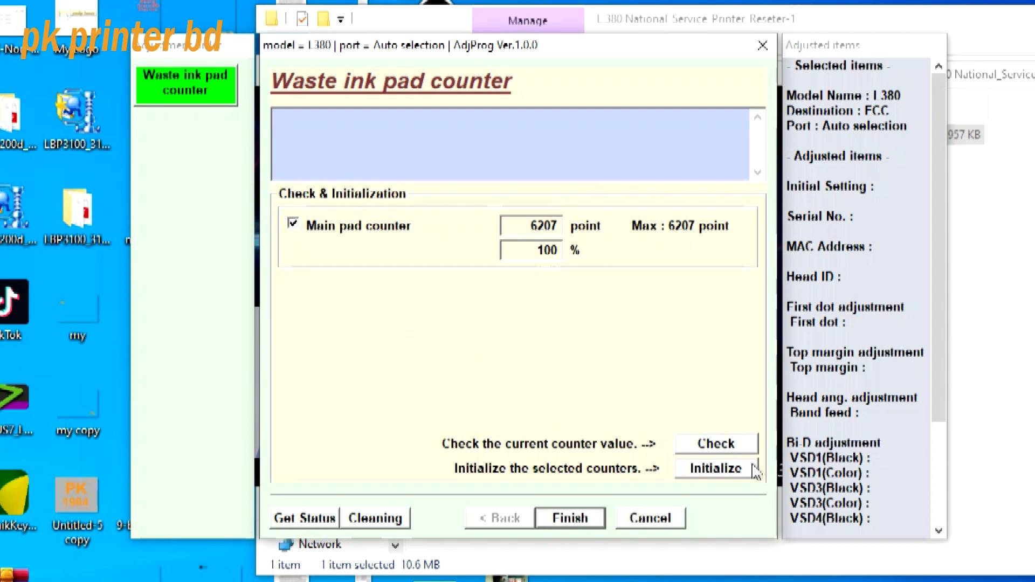
left_click(735, 475)
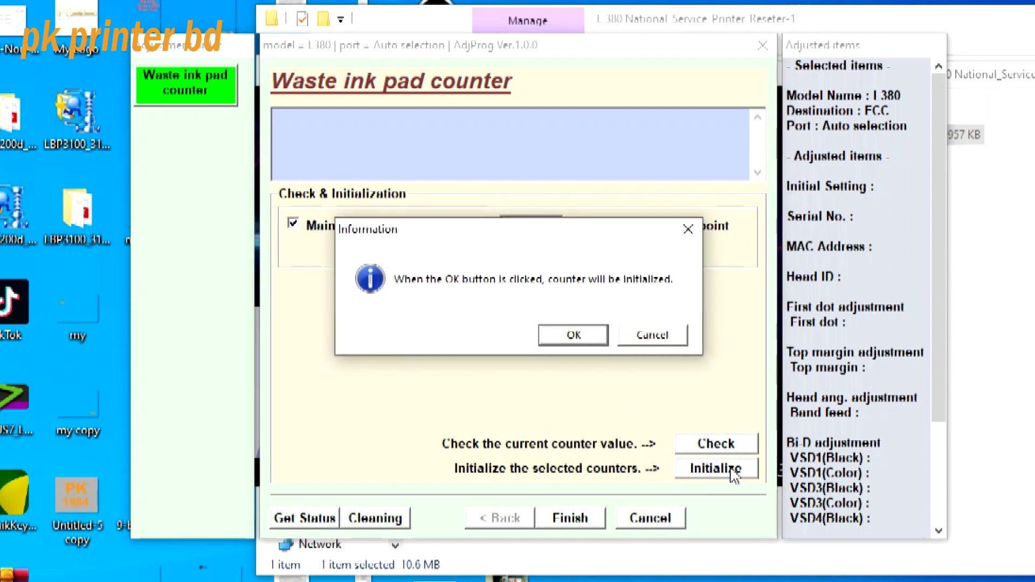
left_click(573, 335)
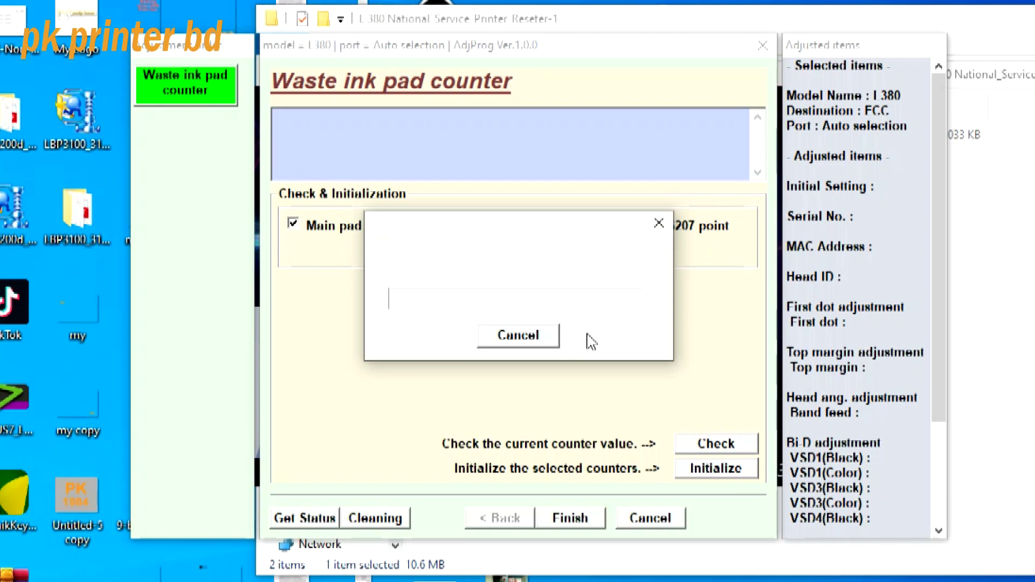
left_click(582, 337)
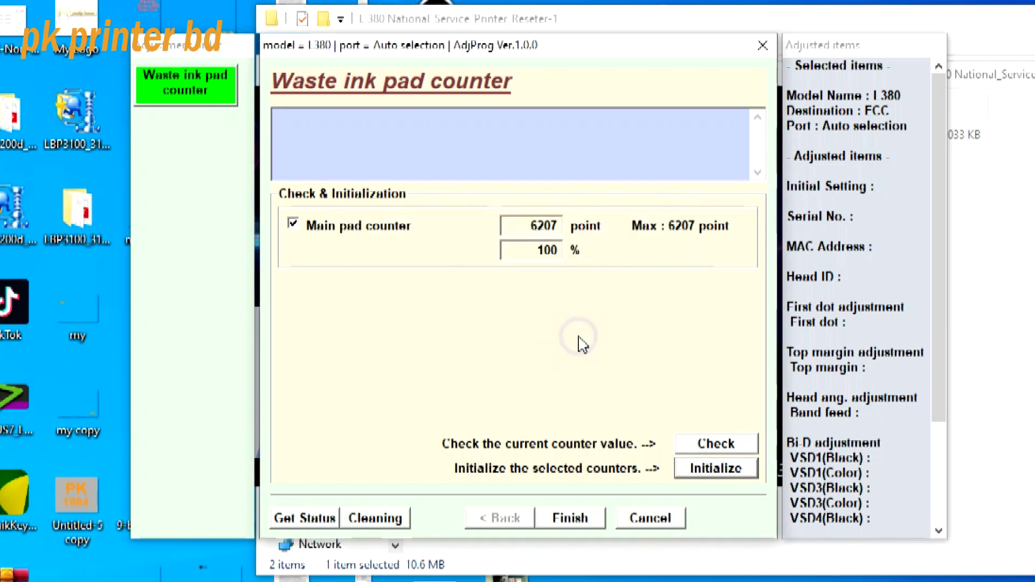
left_click(571, 519)
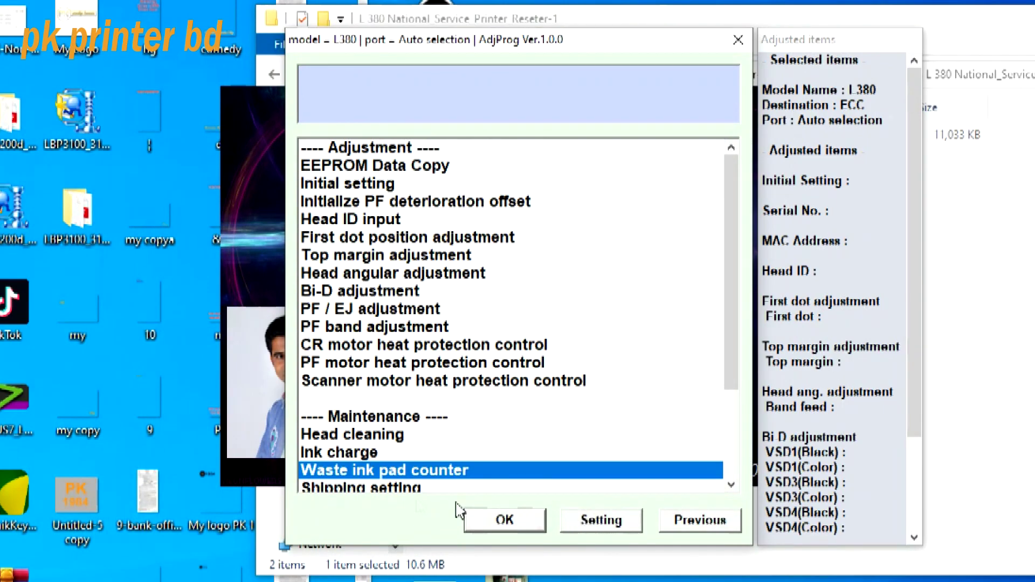
- Reopen the Waste ink pad counter item and initialize the main pad counter, acknowledging every information message
double_click(402, 470)
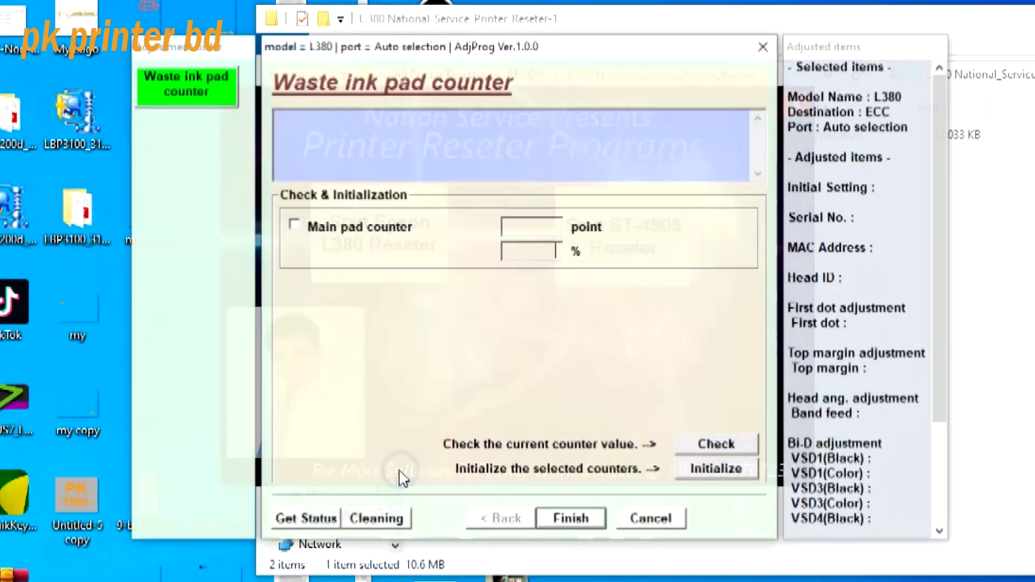
left_click(293, 226)
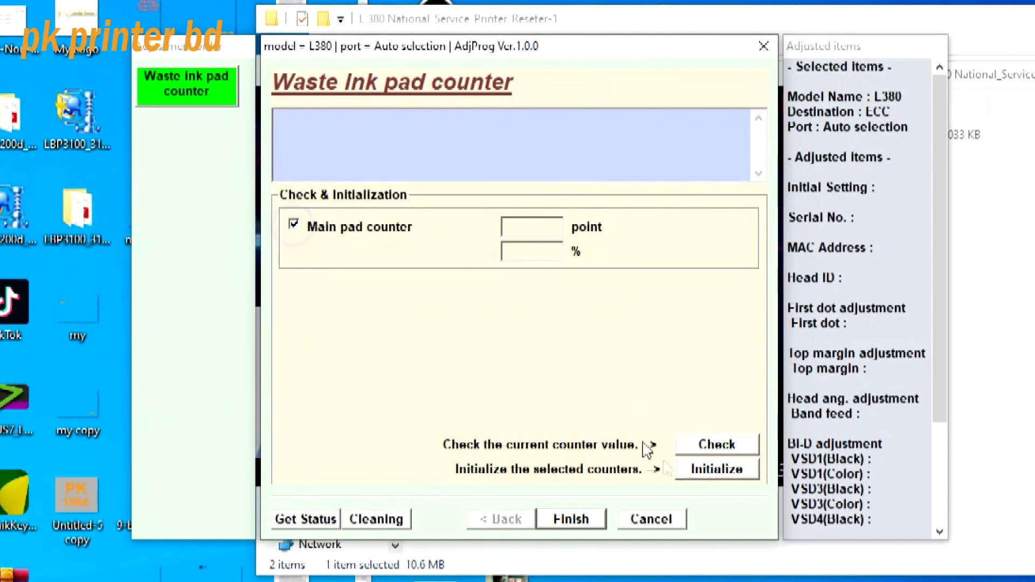
left_click(700, 471)
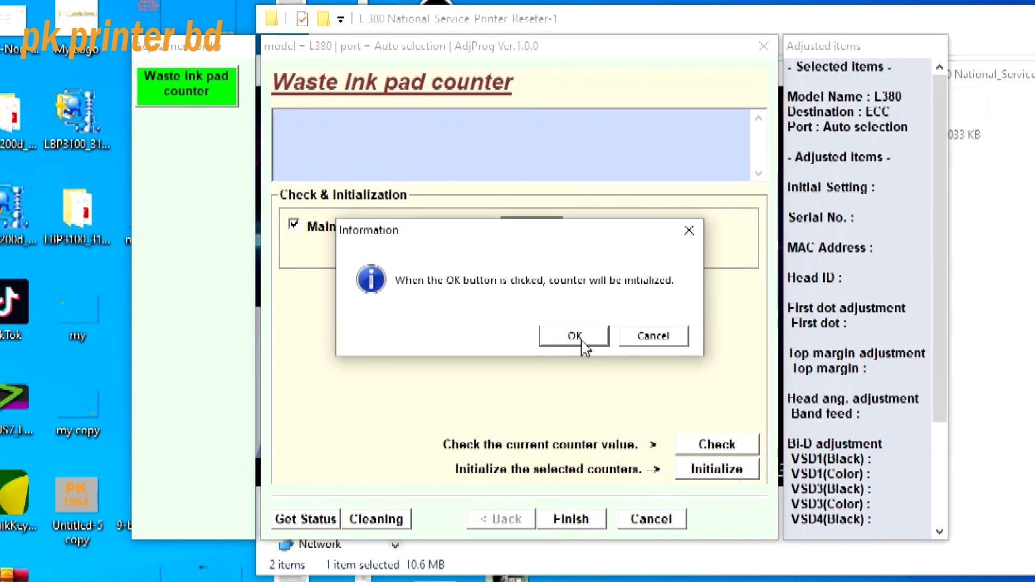
left_click(582, 341)
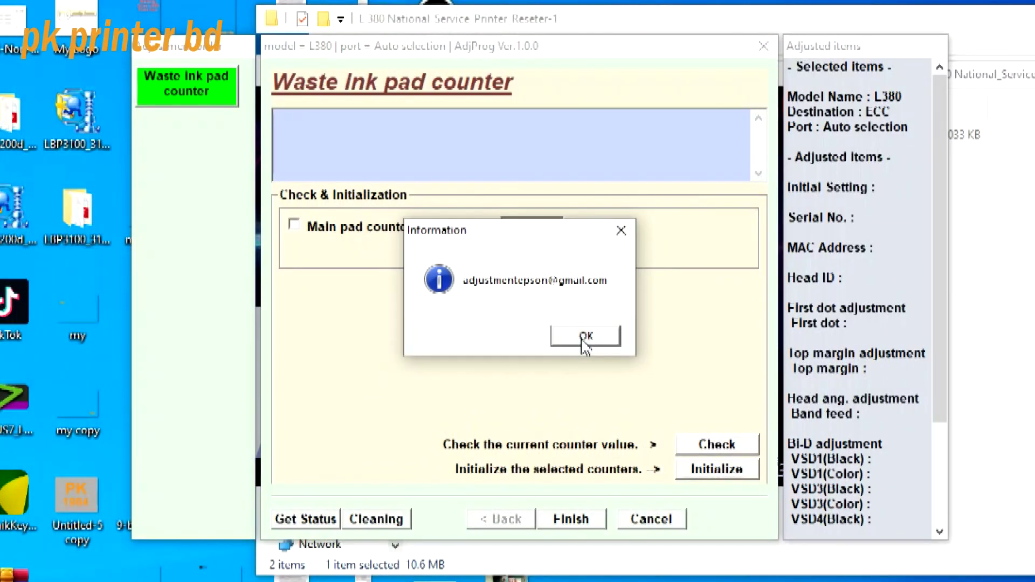
left_click(585, 337)
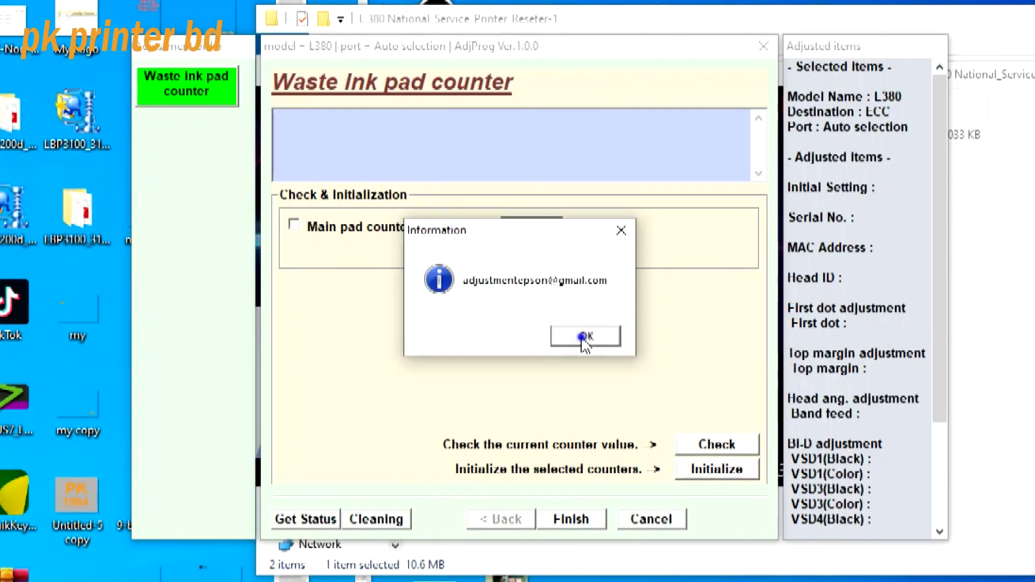
left_click(585, 339)
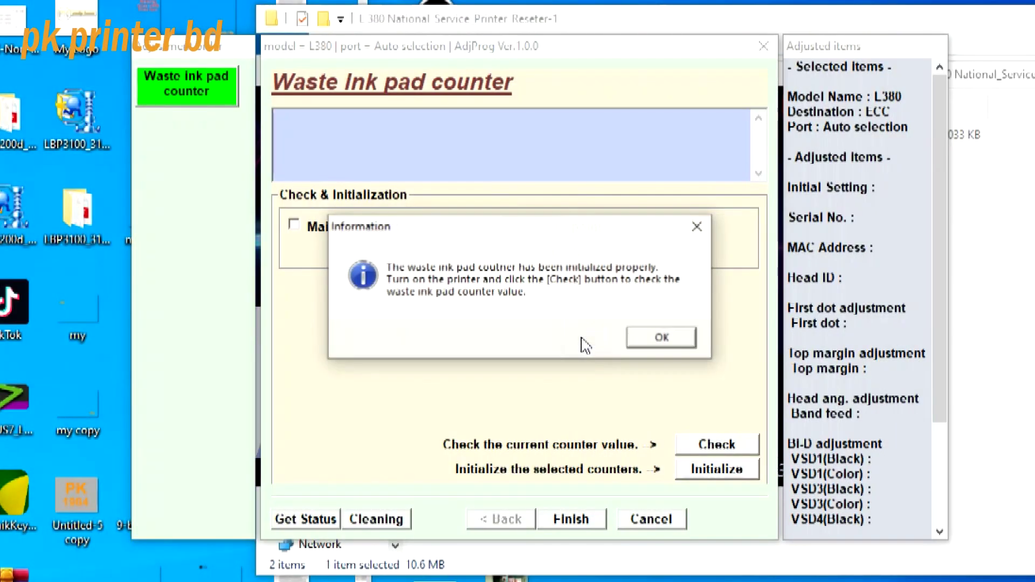
left_click(661, 339)
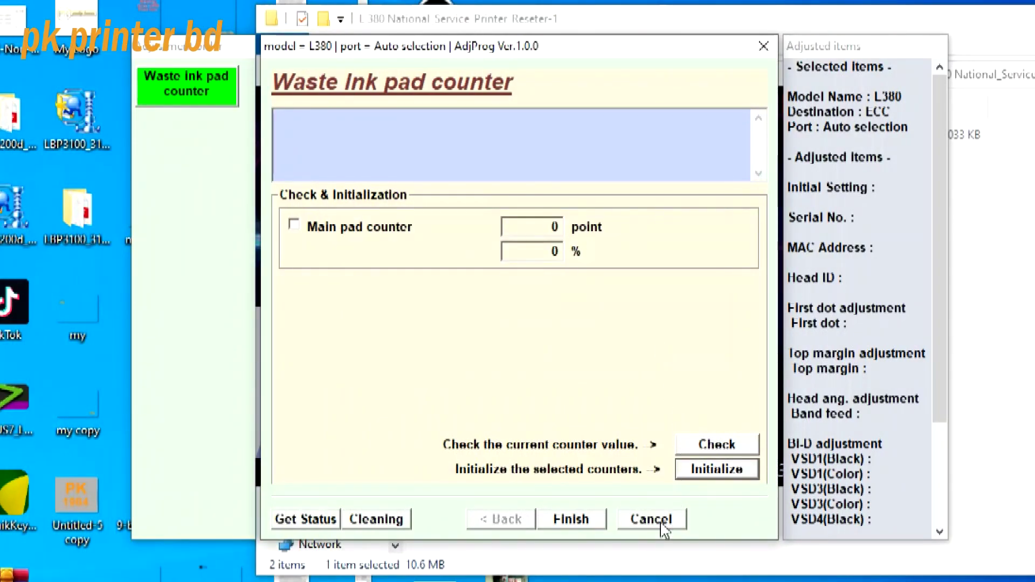
- Finish the waste ink pad adjustment, quit the adjustment program, and close the reseter launcher and its folder window
left_click(595, 521)
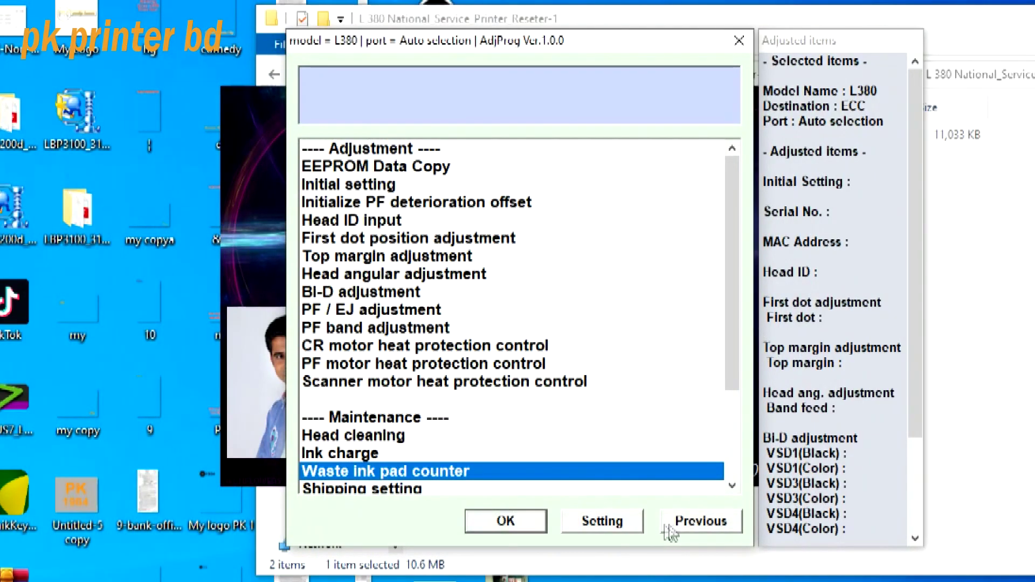
left_click(689, 528)
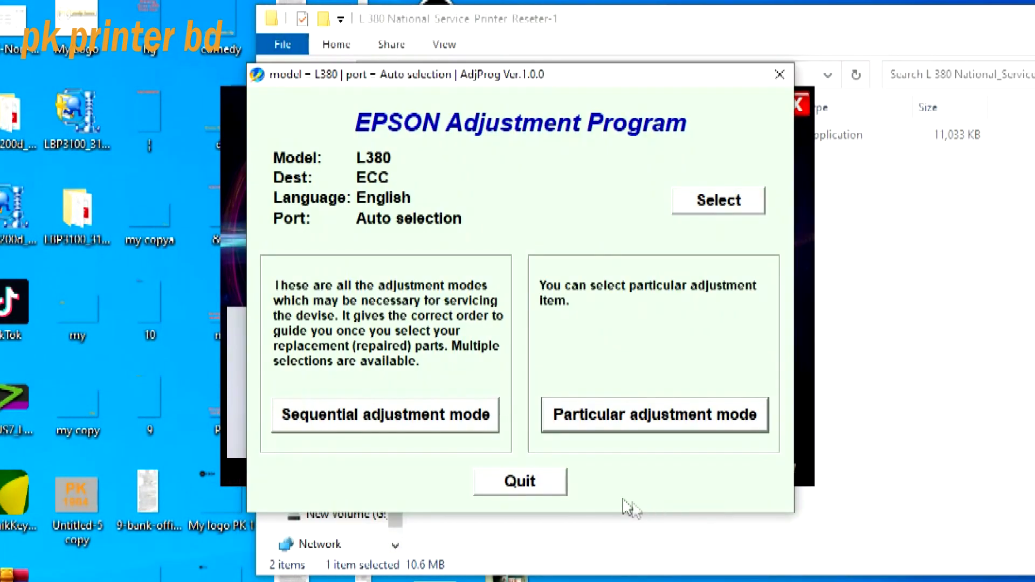
left_click(541, 485)
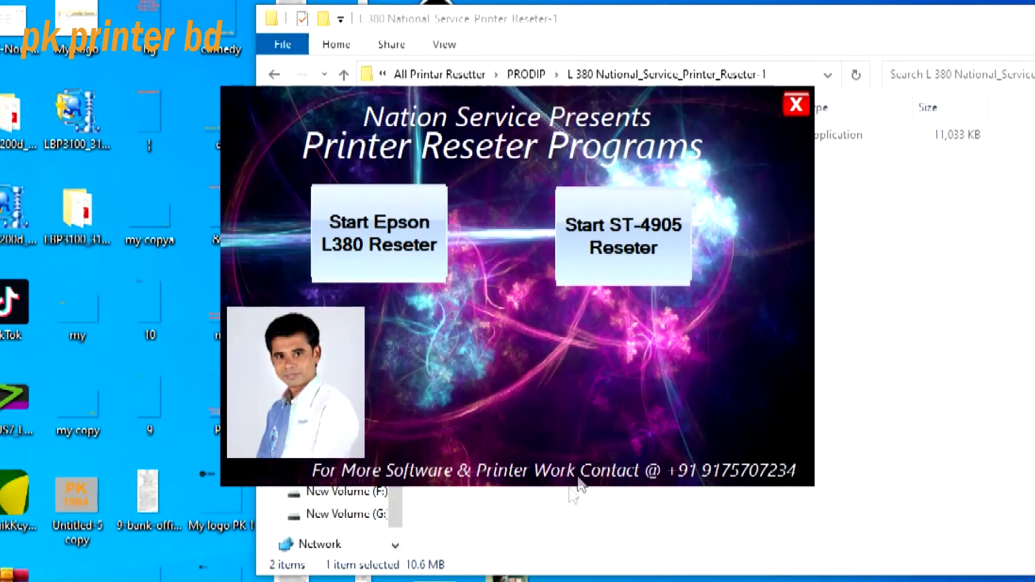
left_click(796, 106)
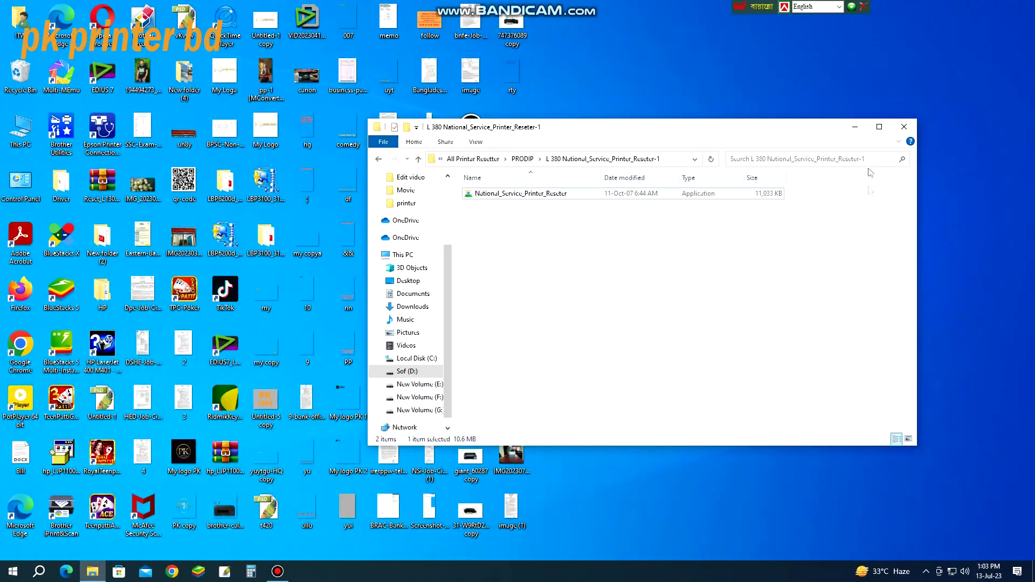
left_click(905, 127)
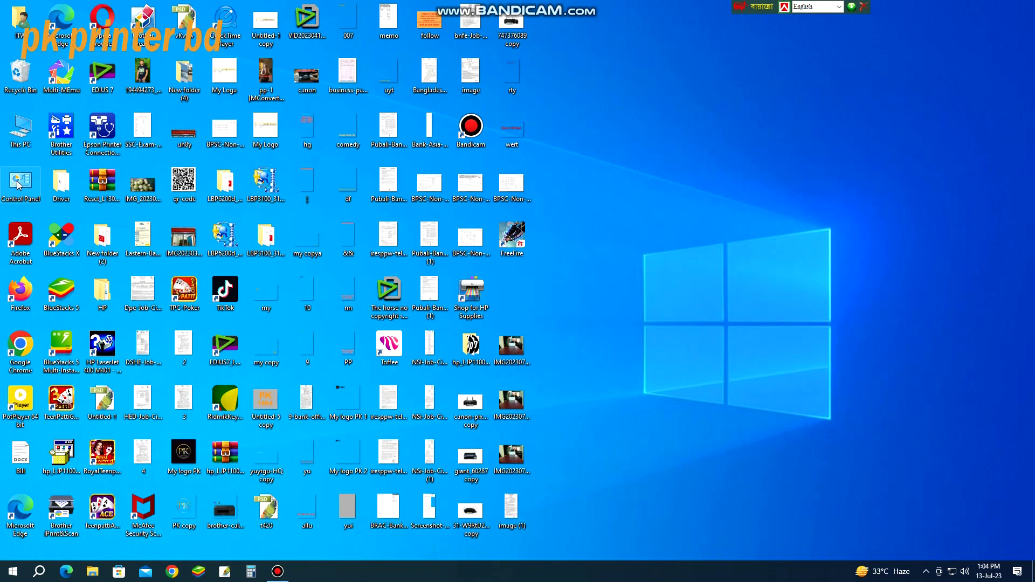
- Open the printer properties of EPSON L380 Series (Copy 3) from the printer list in Control Panel
right_click(19, 185)
left_click(31, 188)
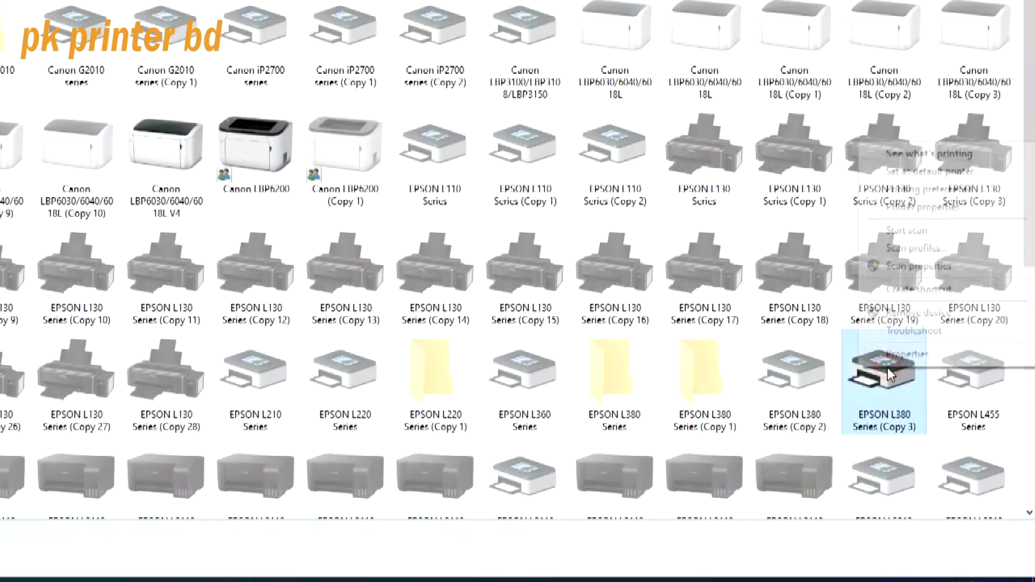
right_click(937, 421)
left_click(916, 207)
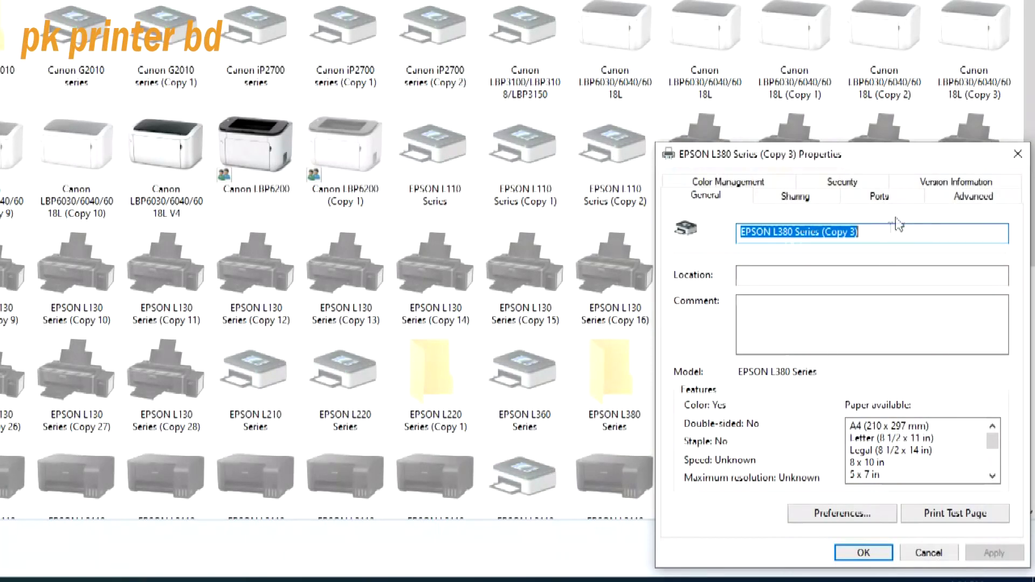
- View the printer's status in EPSON Status Monitor 3 through its printing preferences, and close the monitor
left_click(841, 515)
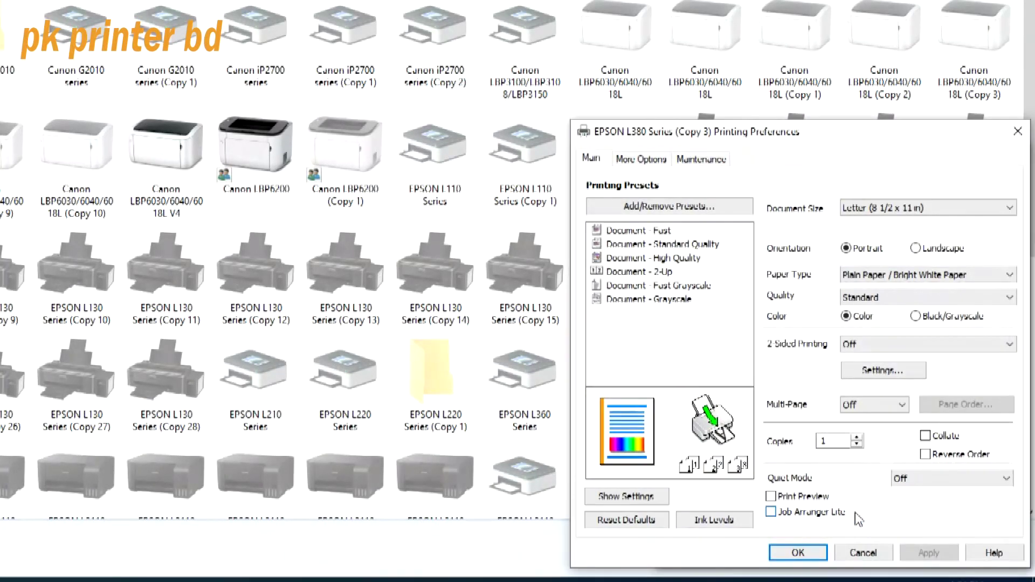
left_click(701, 160)
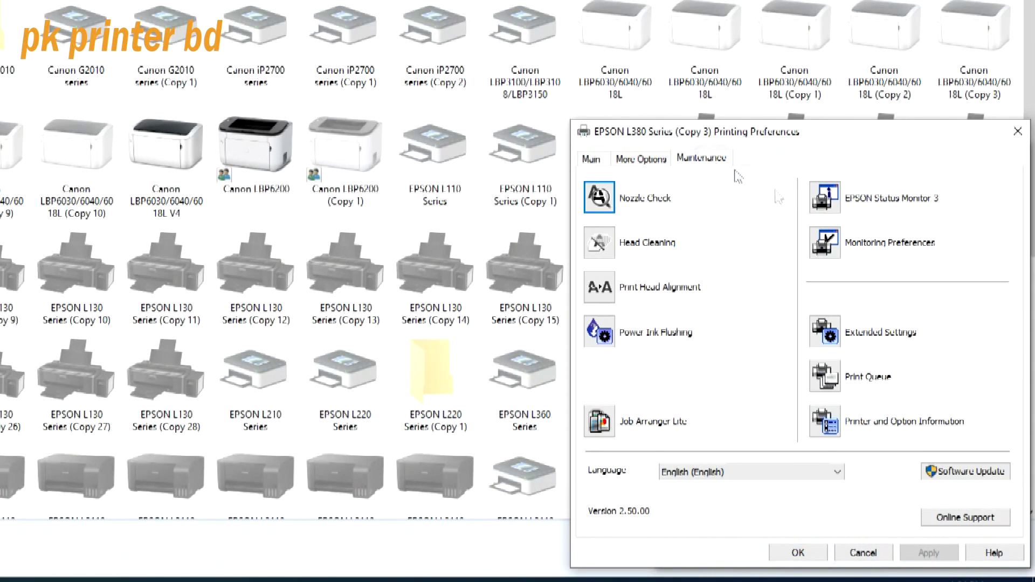
left_click(825, 199)
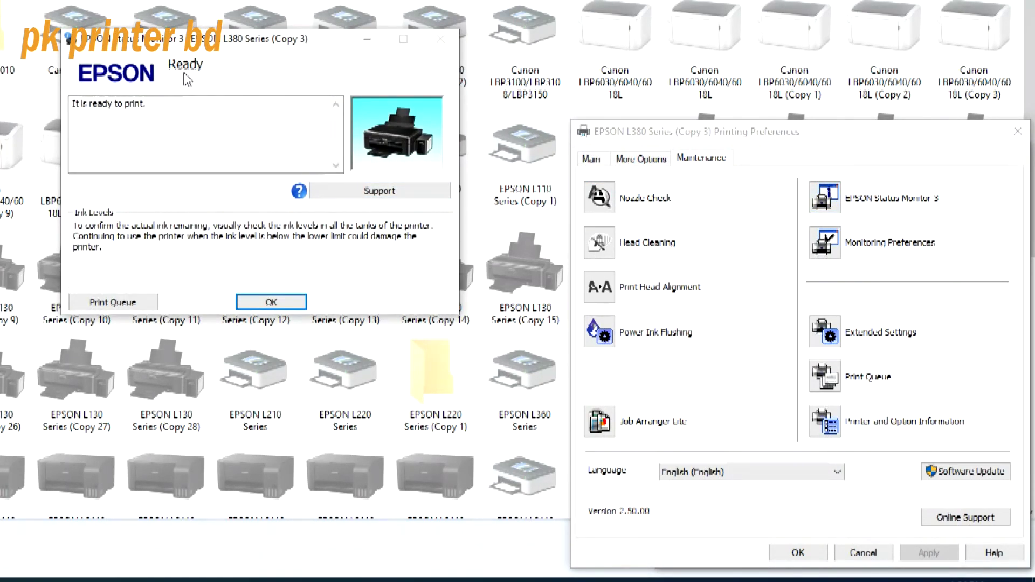
left_click(271, 303)
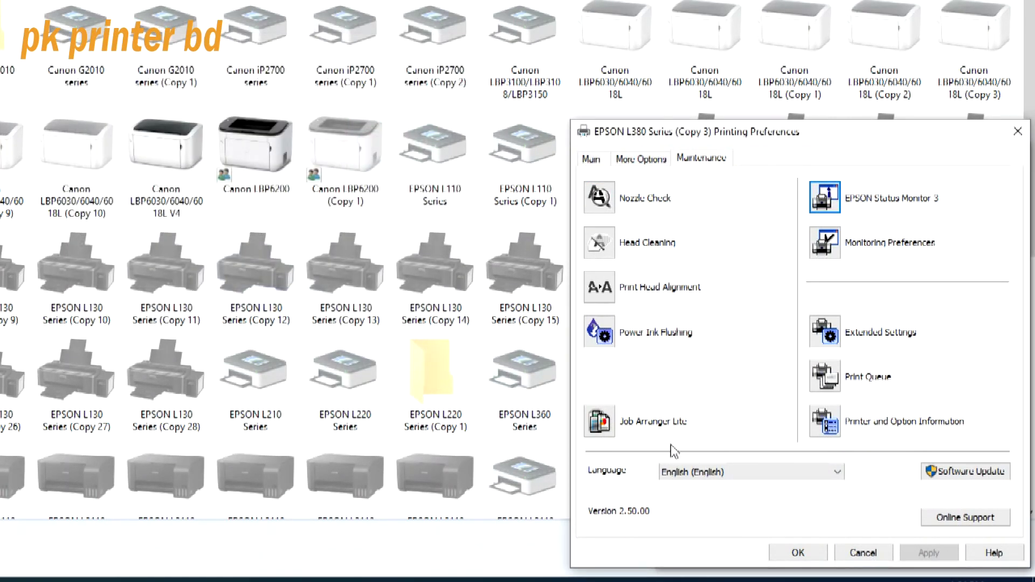
- Close the printing preferences and print a test page on EPSON L380 Series (Copy 3)
left_click(793, 555)
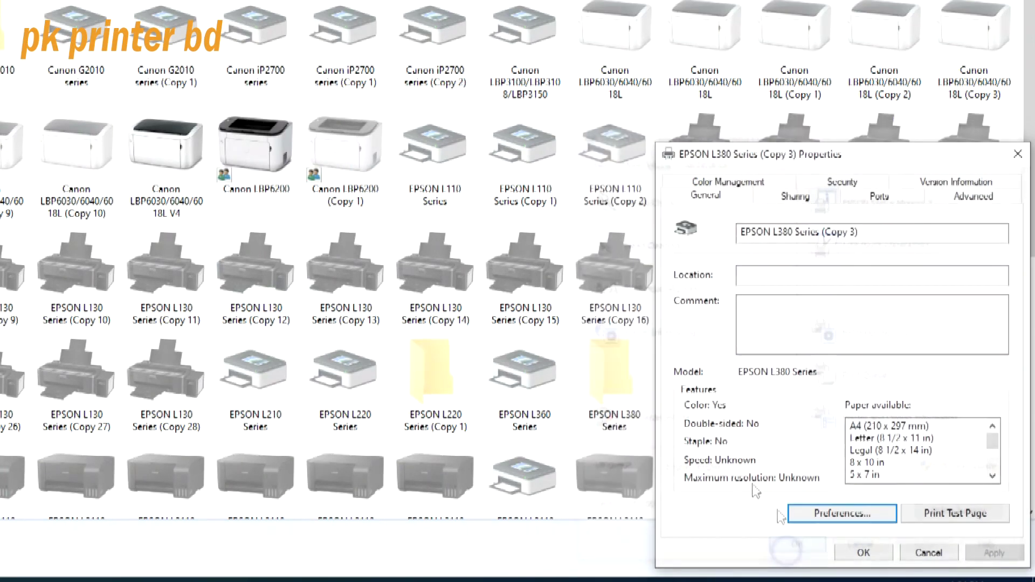
left_click(941, 515)
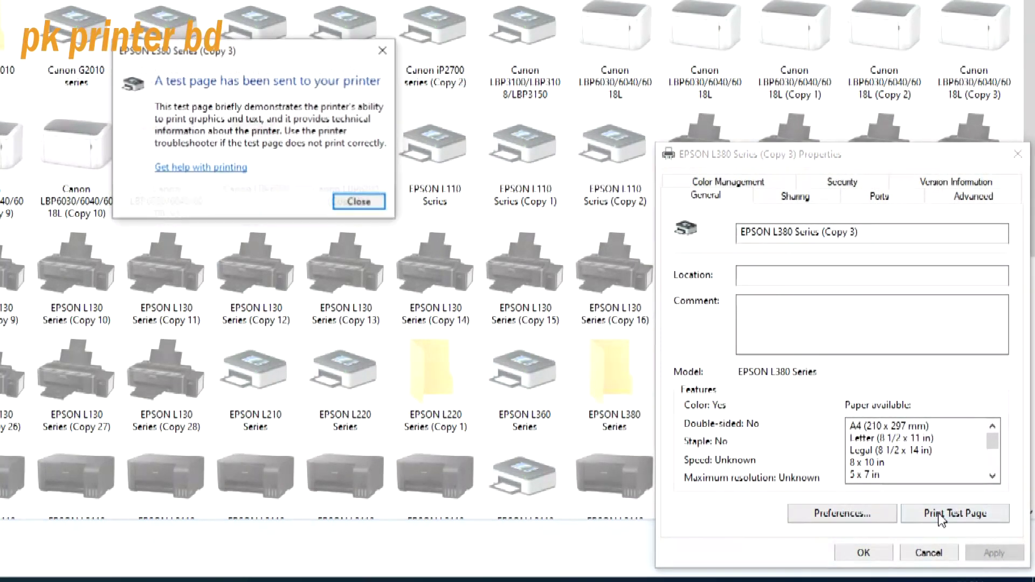